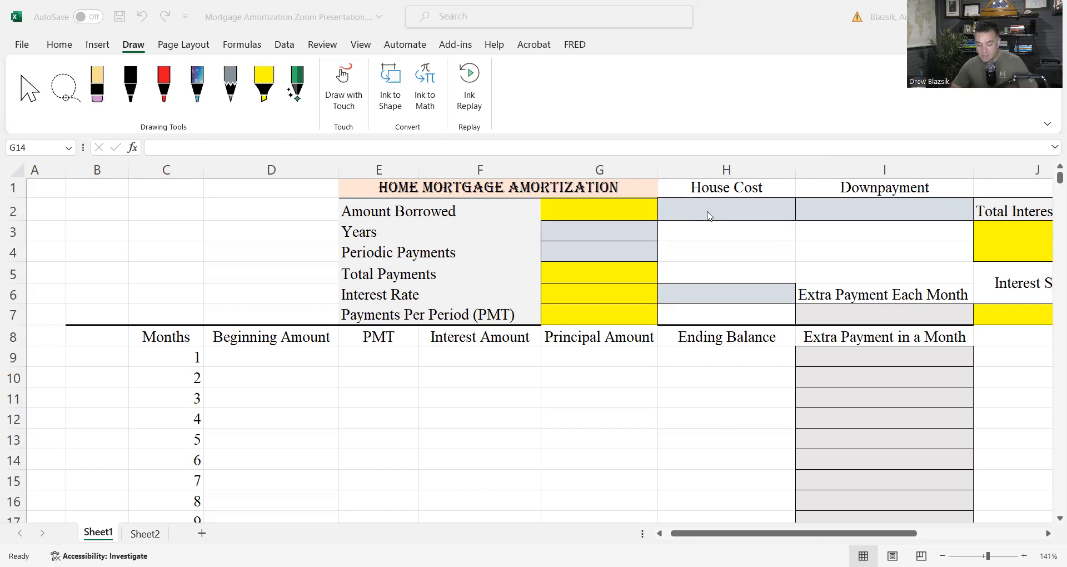
Enter a house cost of 320000 in H2 and a downpayment of 20000 in I2
left_click(734, 235)
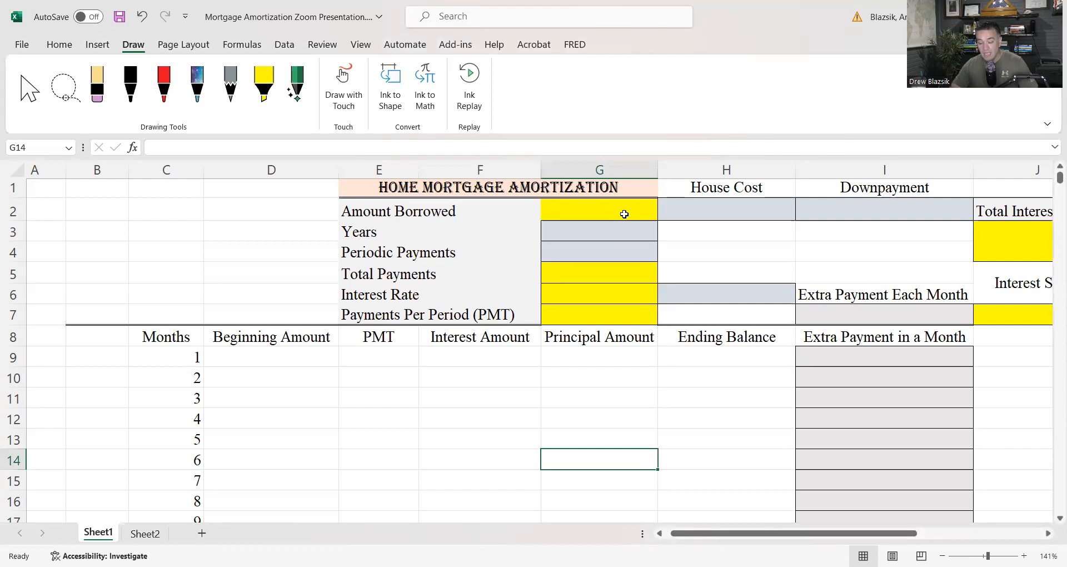
left_click(755, 212)
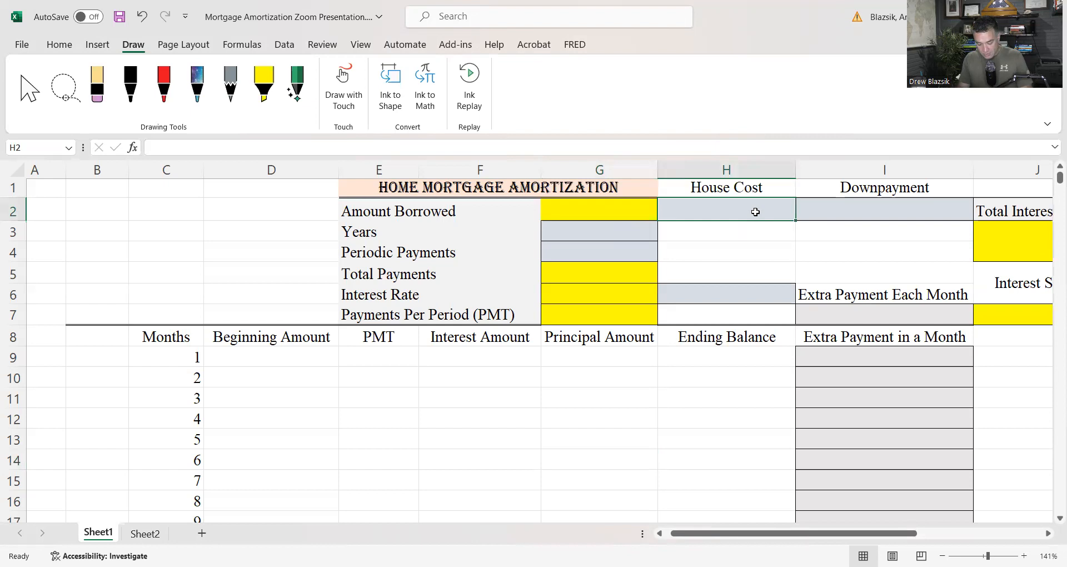
type("320,")
type("0000")
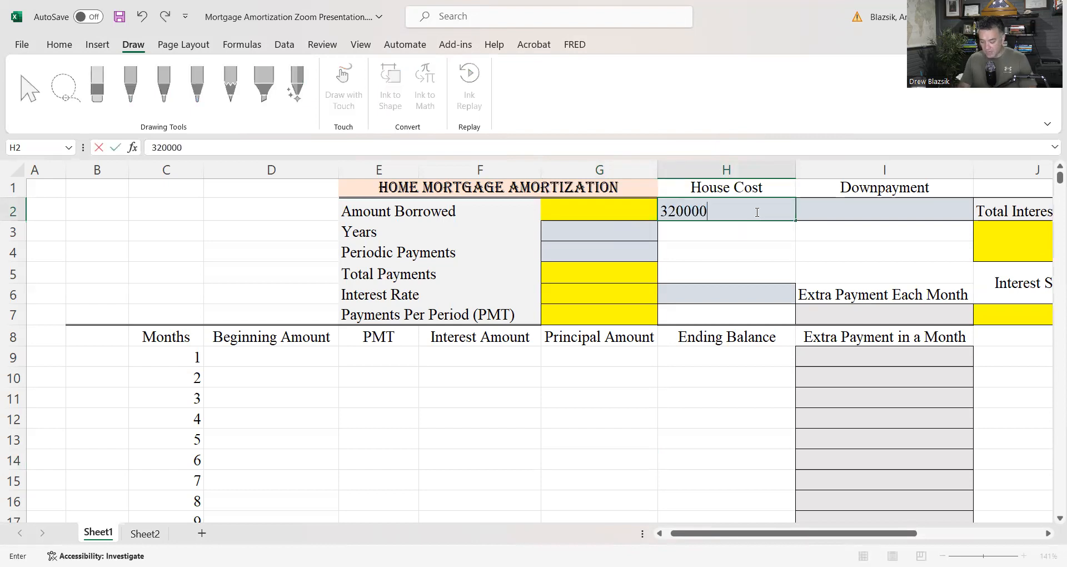
key("Return")
left_click(816, 210)
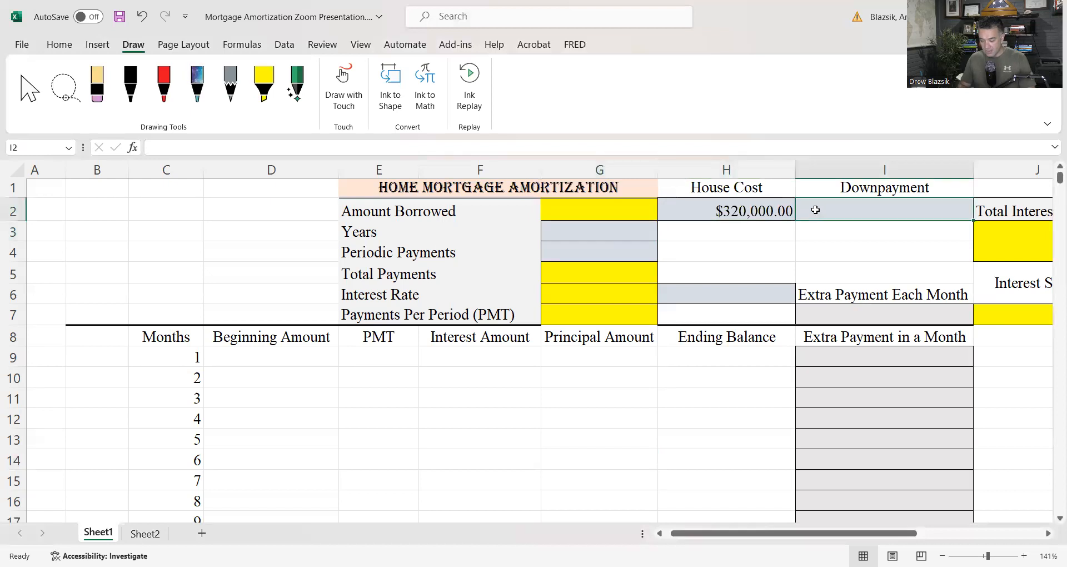
type("20,")
type("0000")
key("Return")
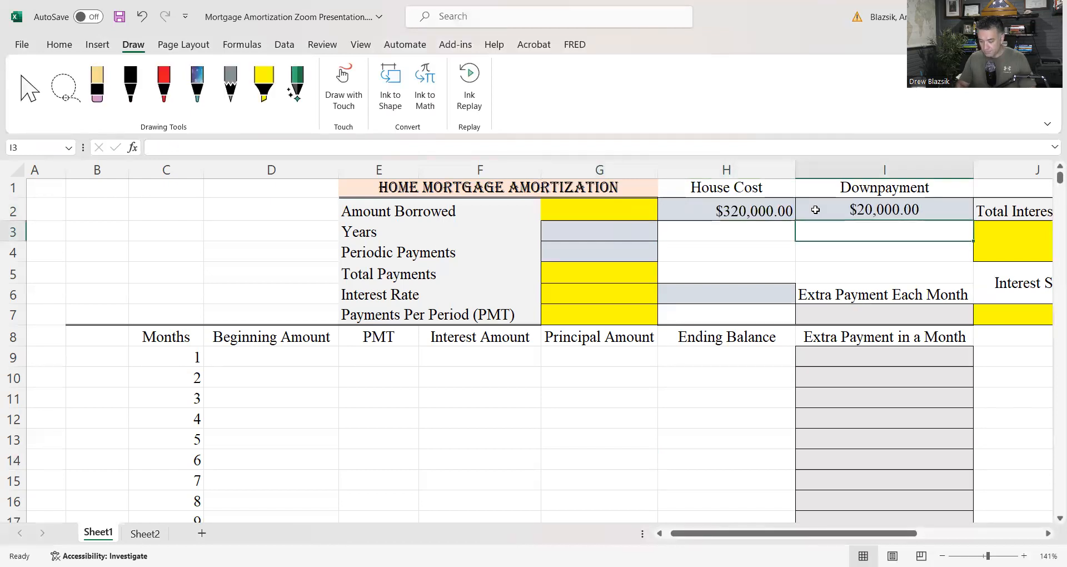
Calculate the Amount Borrowed in G2 as house cost minus downpayment with the formula =H2-I2
left_click(609, 209)
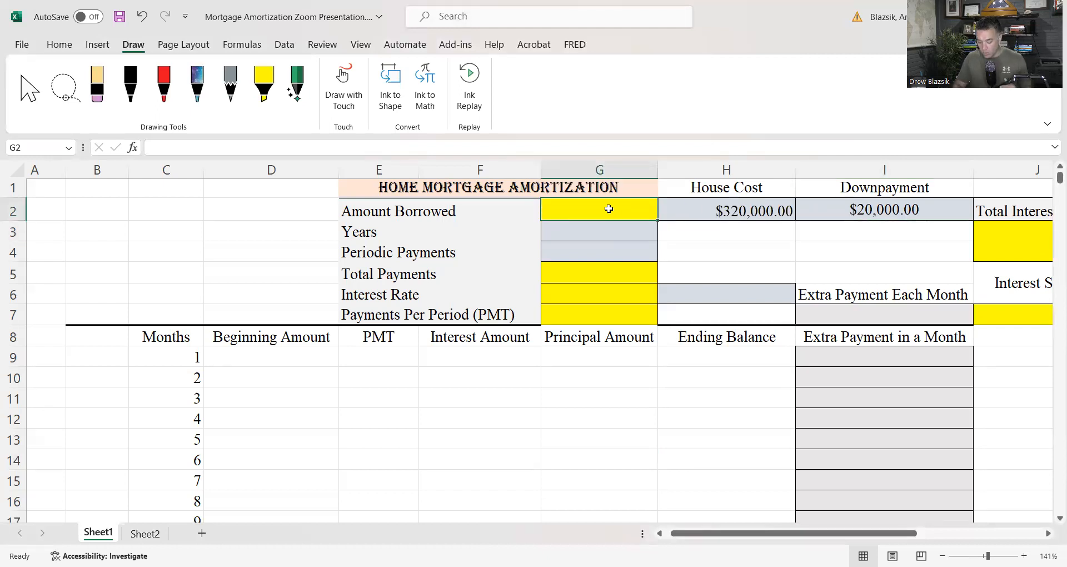
type("=")
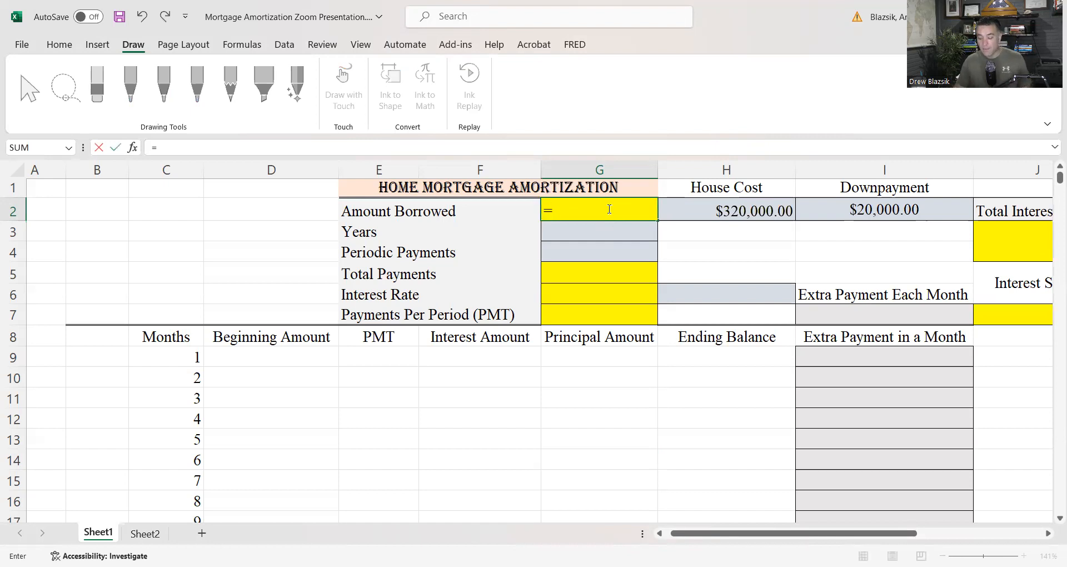
left_click(735, 210)
type("-")
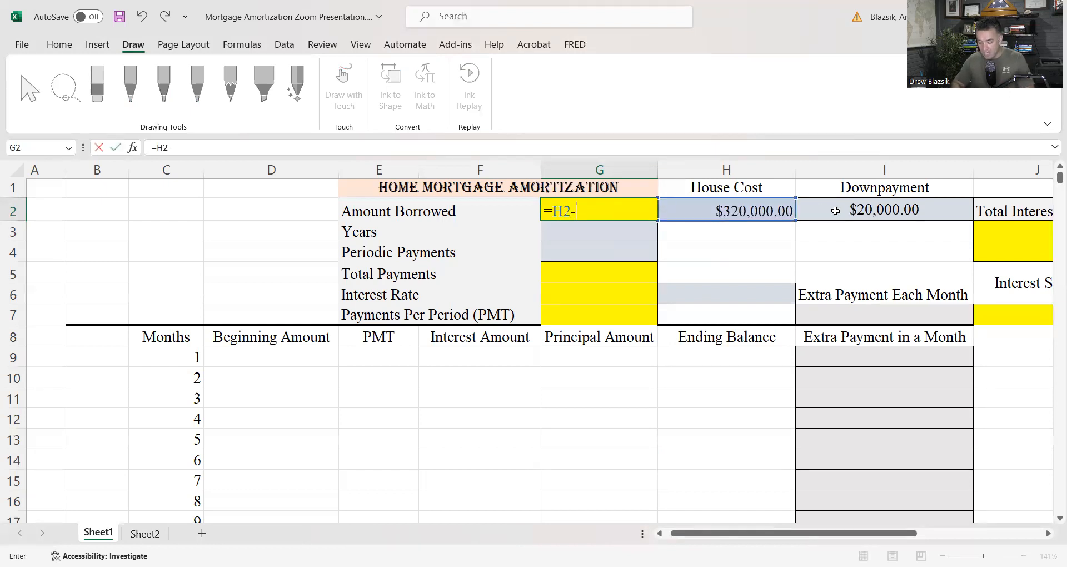
left_click(871, 214)
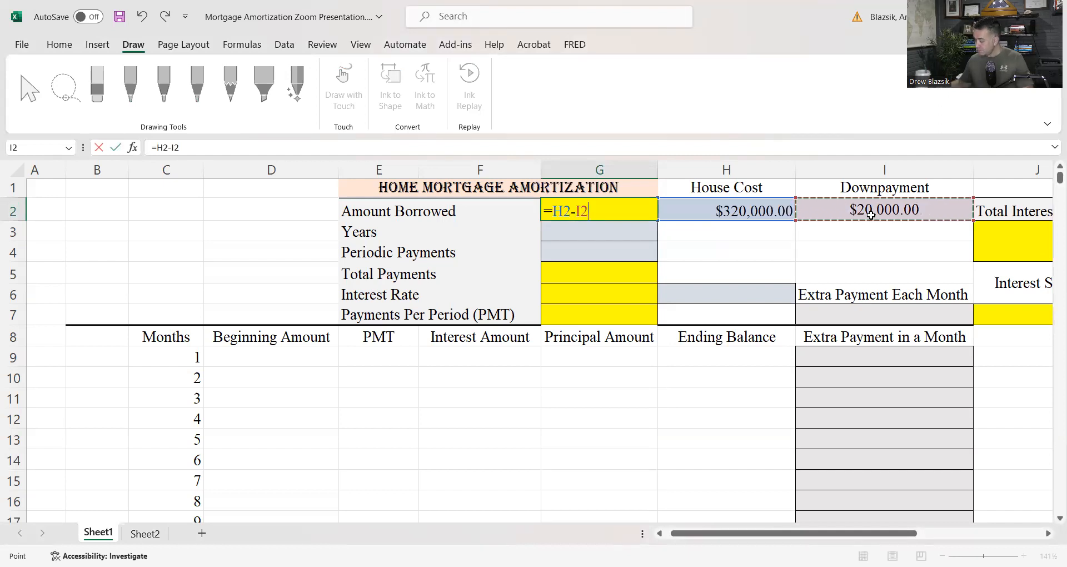
key("Return")
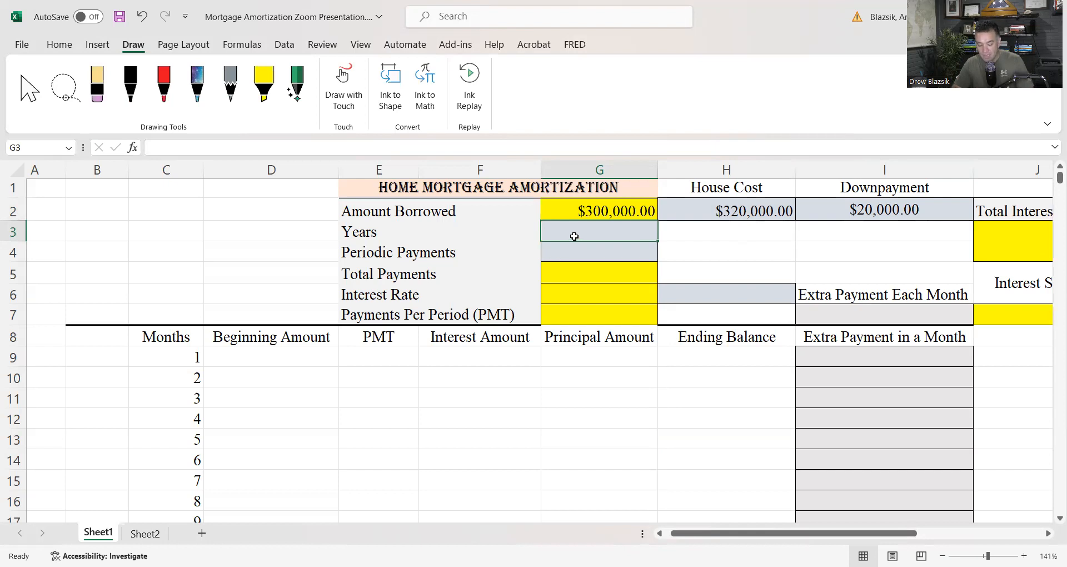
Set Years to 30 in G3 and Periodic Payments to 12 in G4
type("30")
key("Return")
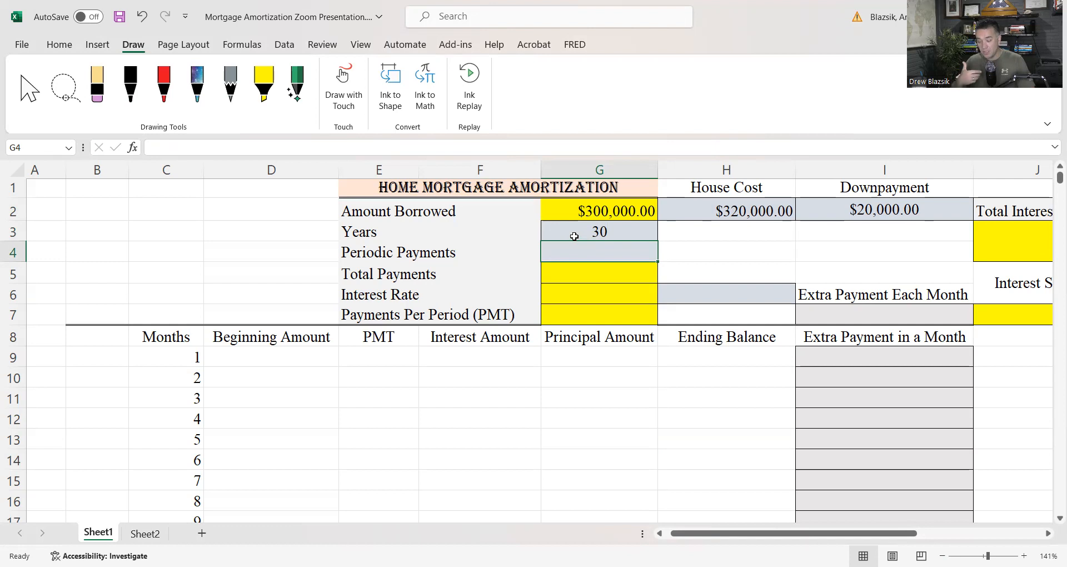
type("12")
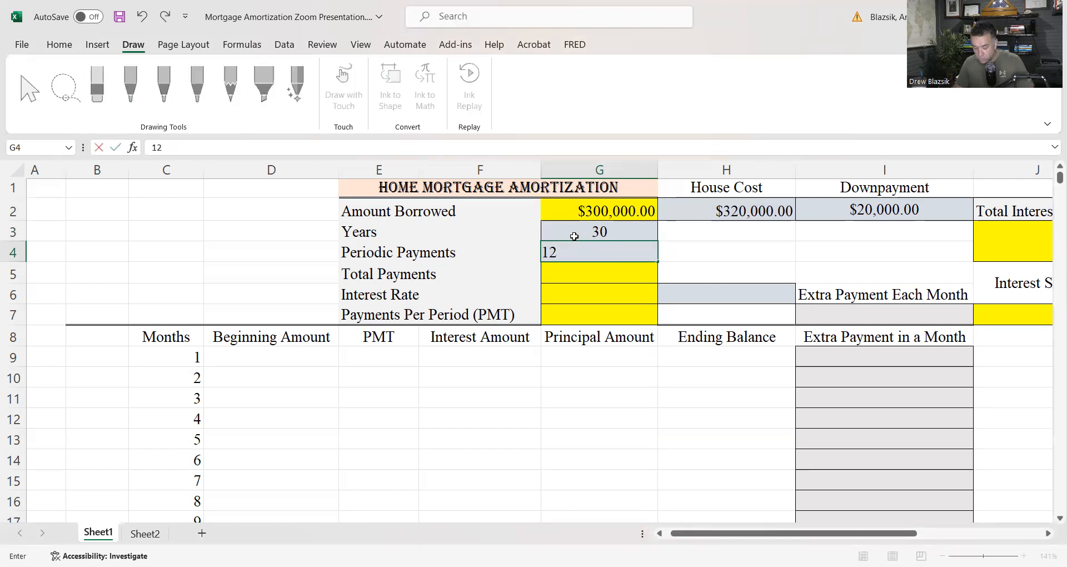
key("Return")
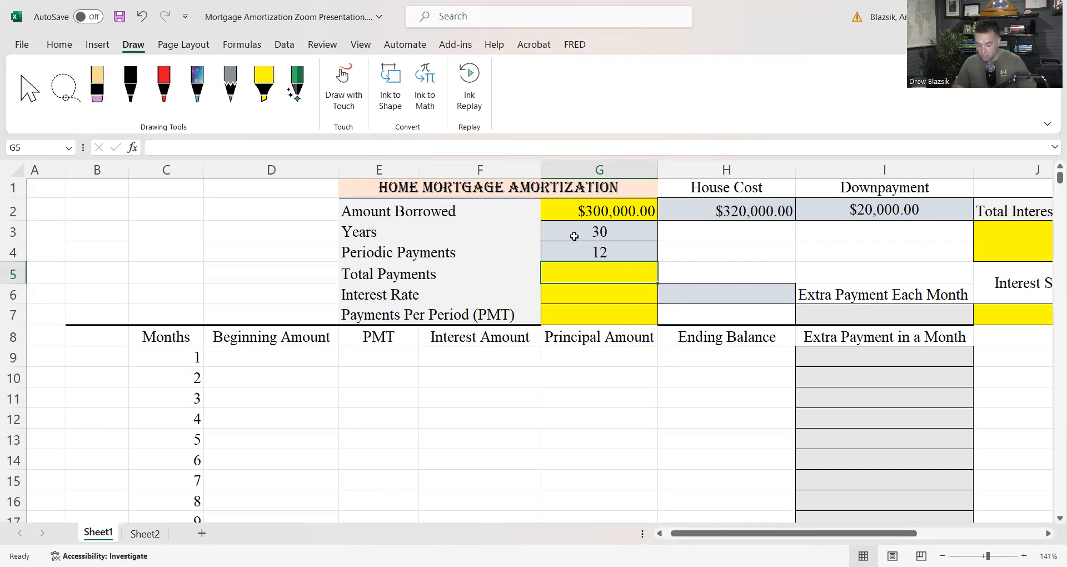
Calculate Total Payments in G5 by multiplying years by periodic payments with =G3*G4
type("=")
left_click(592, 232)
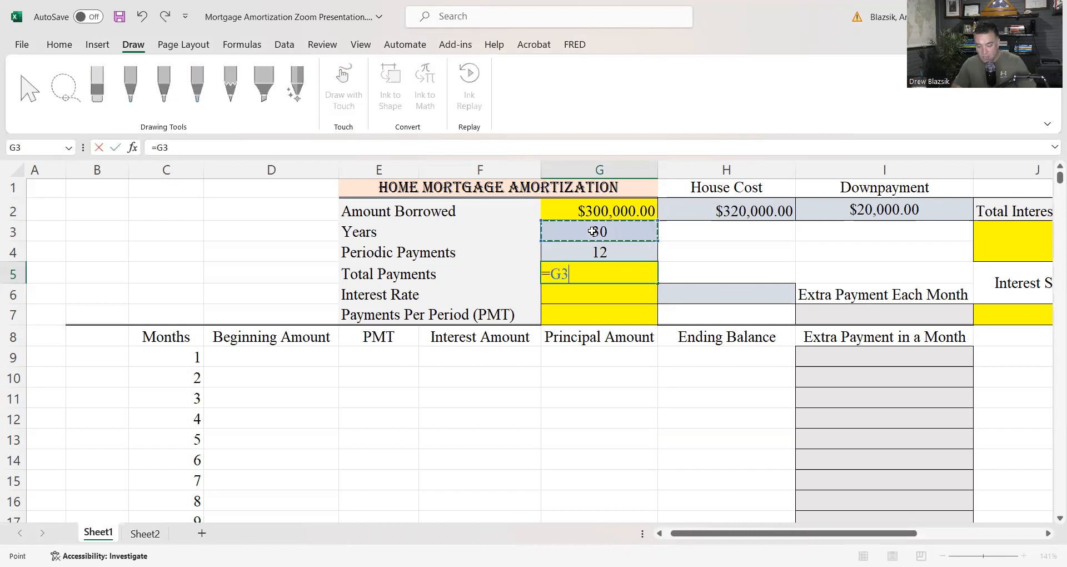
type("*")
left_click(600, 251)
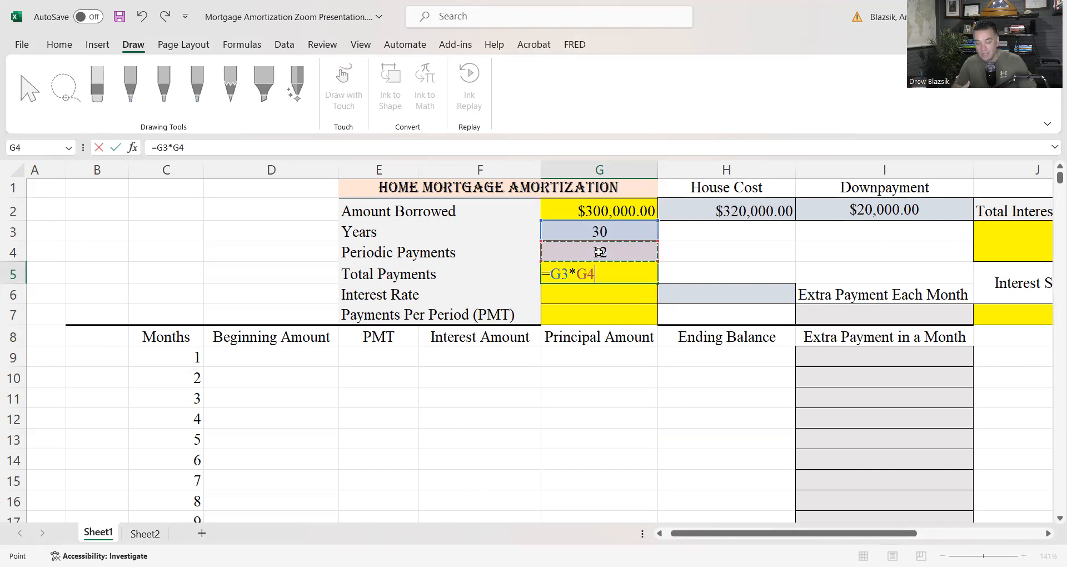
key("Return")
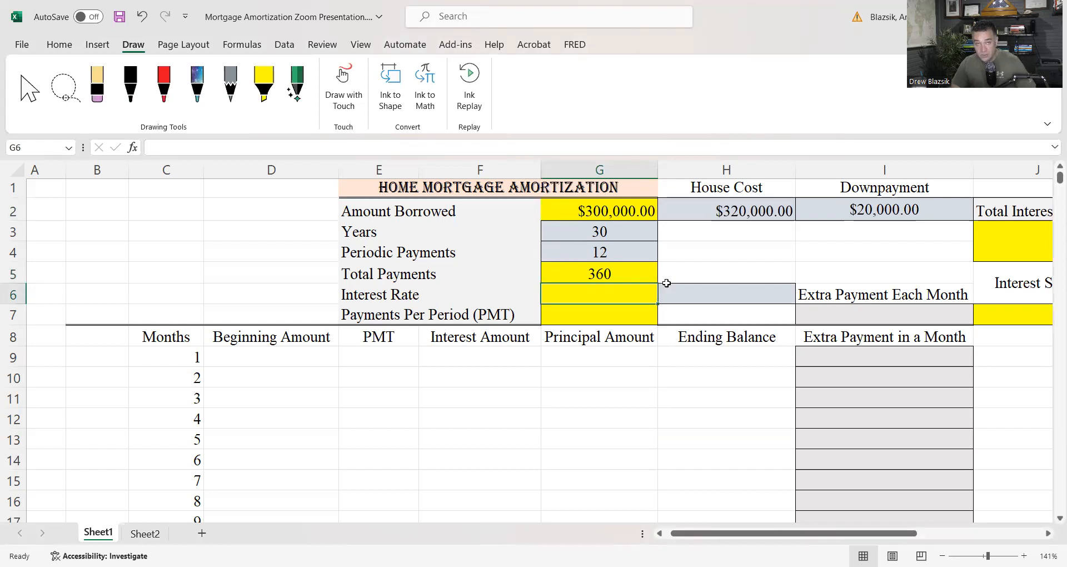
Enter the annual interest rate of 7.57% in H6, beside the Interest Rate row
left_click(705, 295)
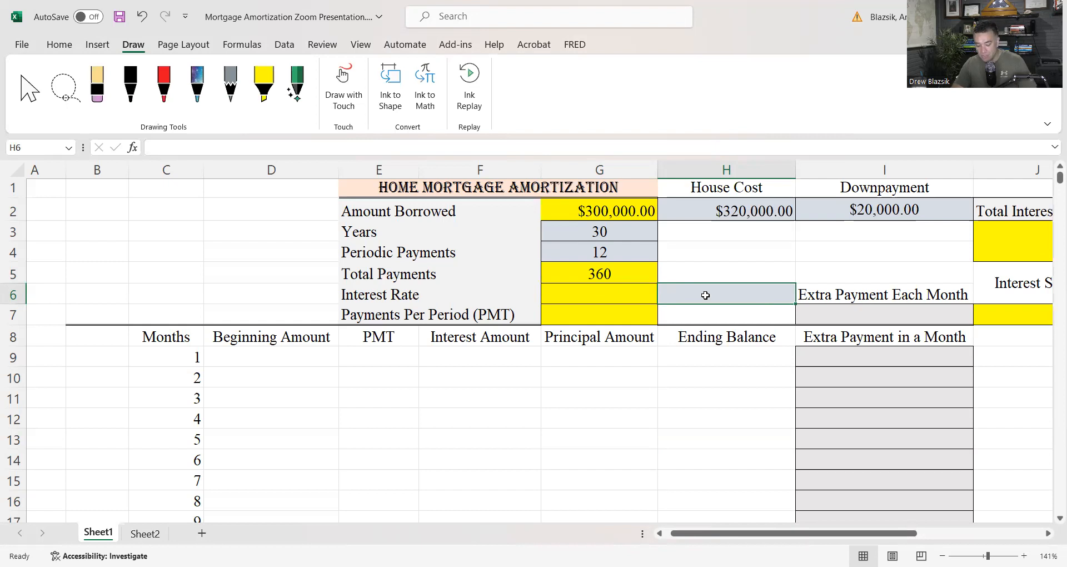
type("7.")
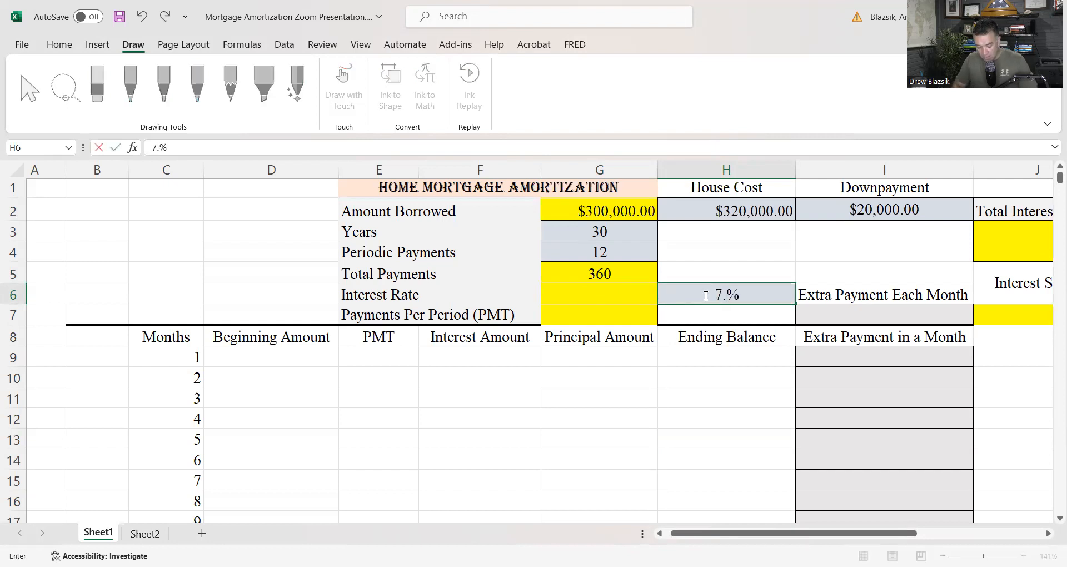
type("57")
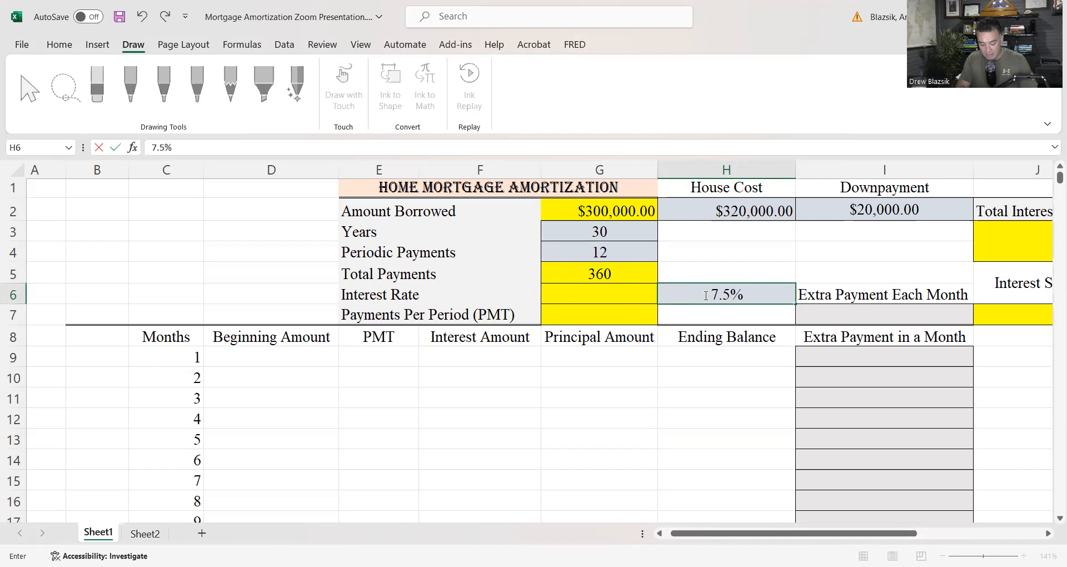
key("Return")
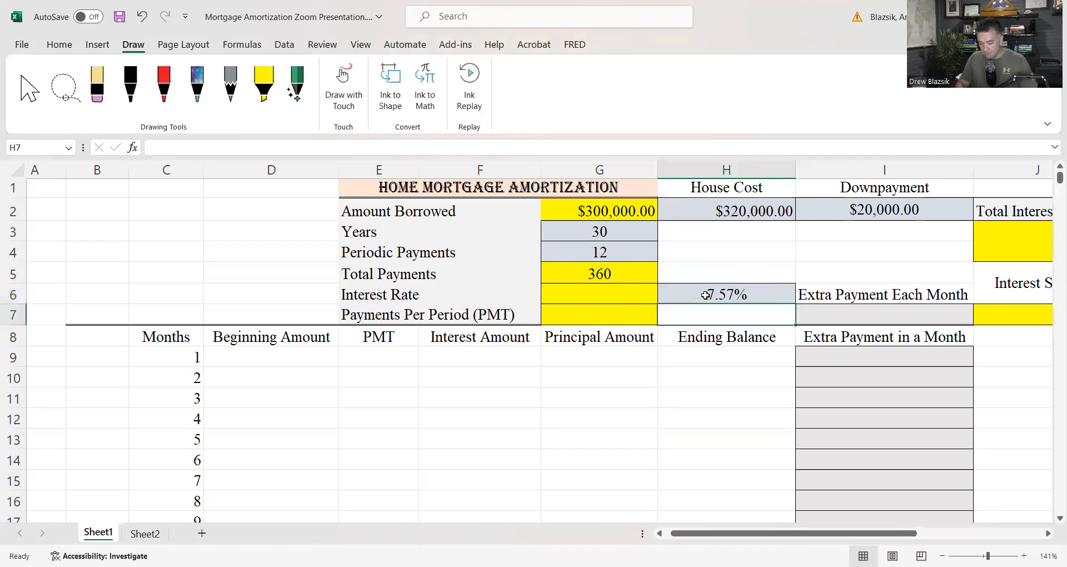
Calculate the periodic Interest Rate in G6 by dividing the annual rate by the periodic payments with =H6/G4
left_click(604, 287)
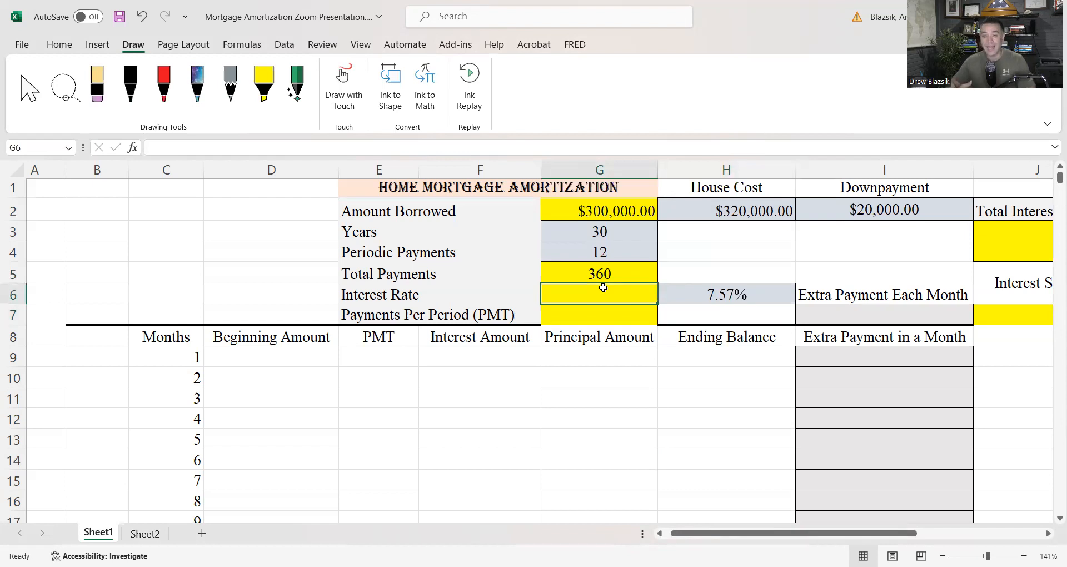
type("=")
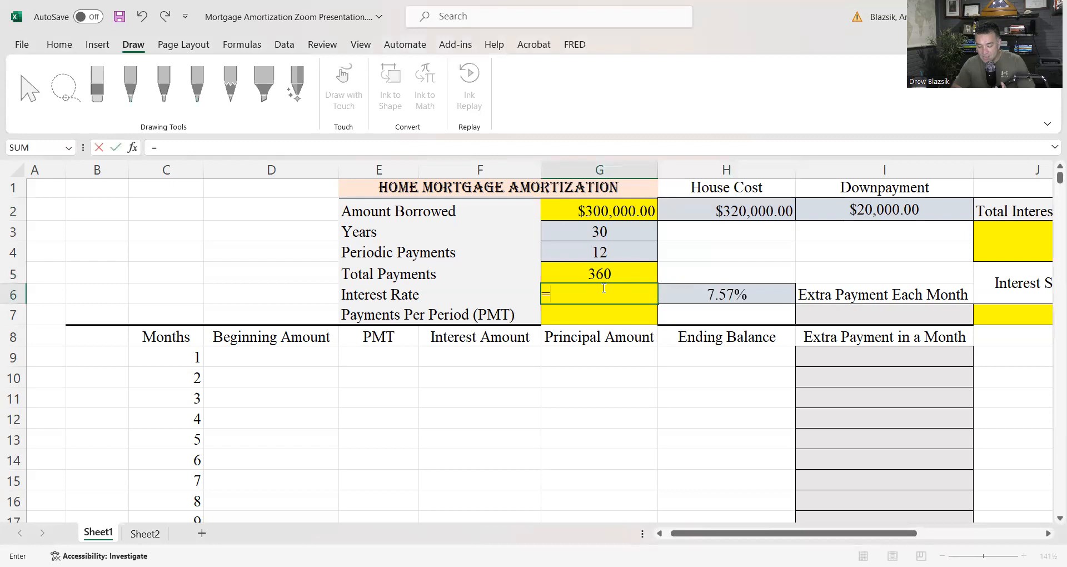
left_click(704, 291)
type("/")
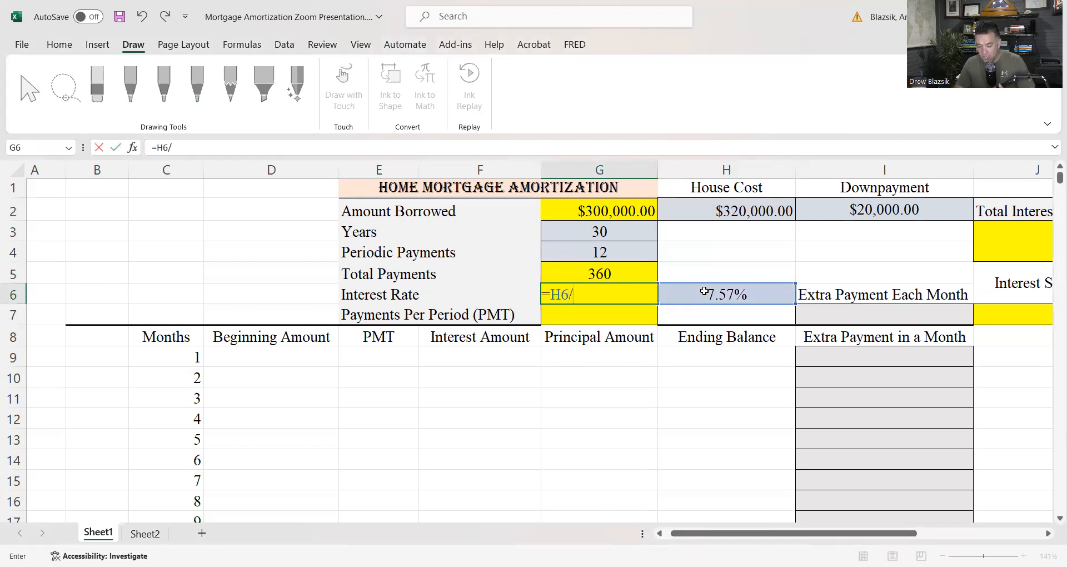
left_click(604, 252)
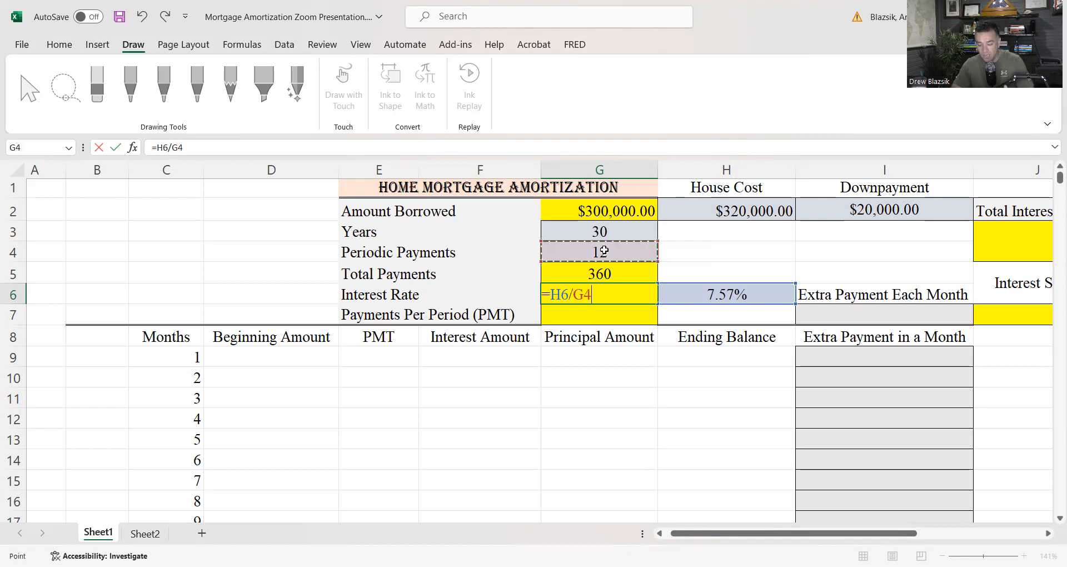
key("Return")
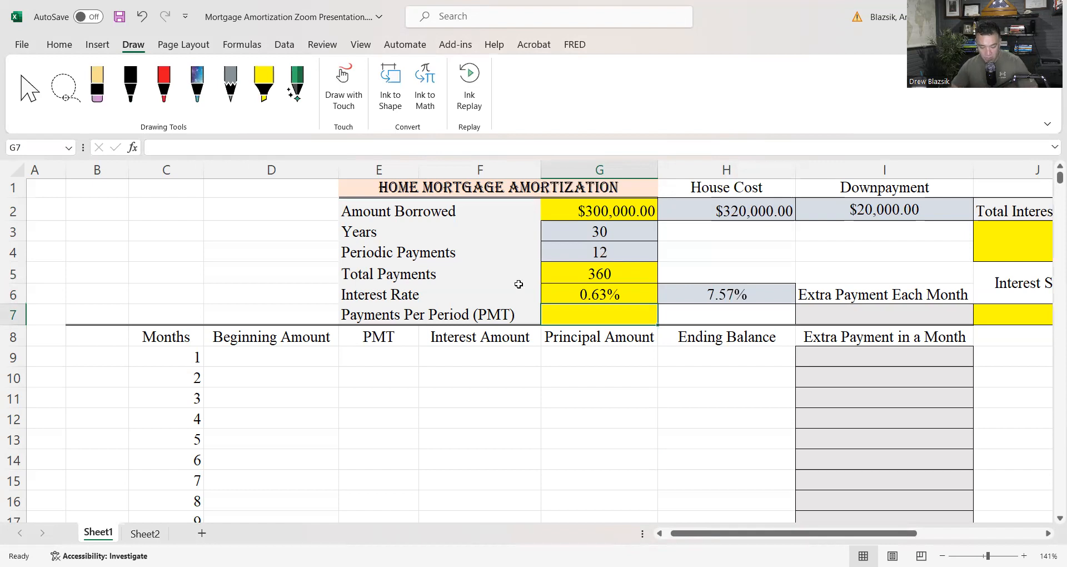
Clear all the existing month numbers below the Months heading, from C9 to C368
scroll(519, 284, "down", 1)
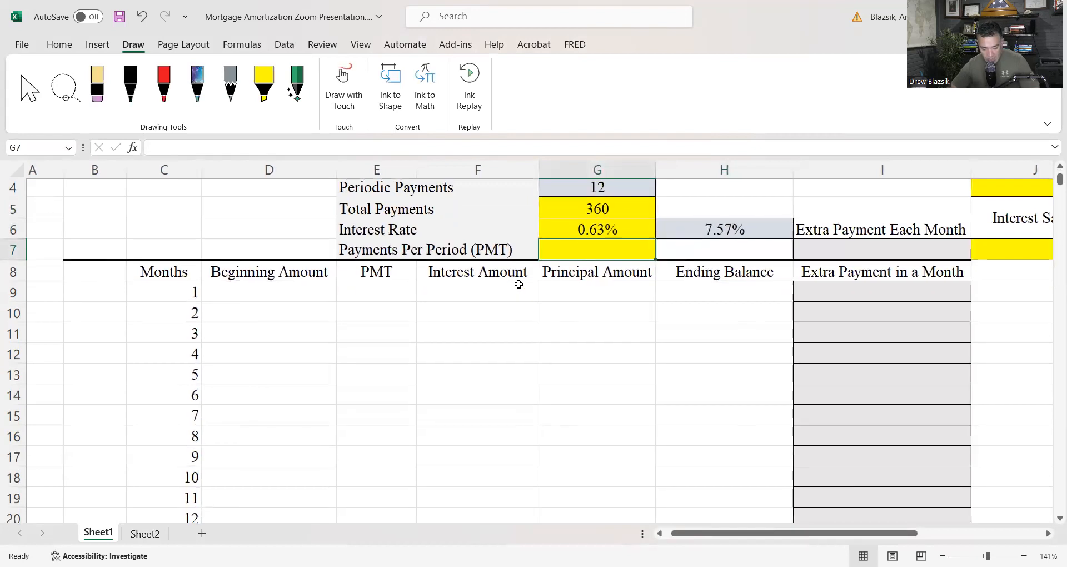
left_click(177, 289)
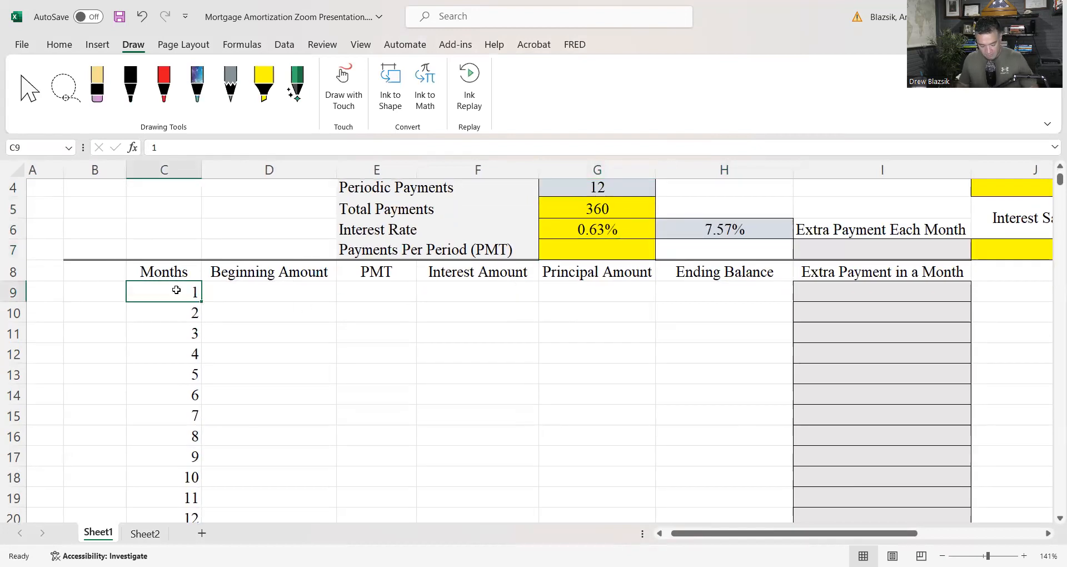
key("ctrl+shift+Down")
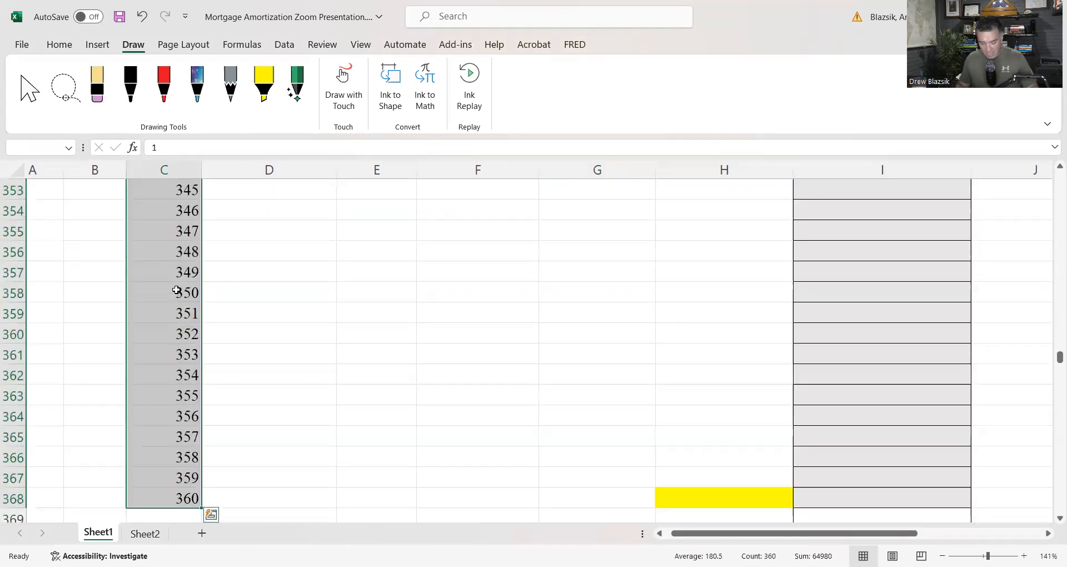
key("Delete")
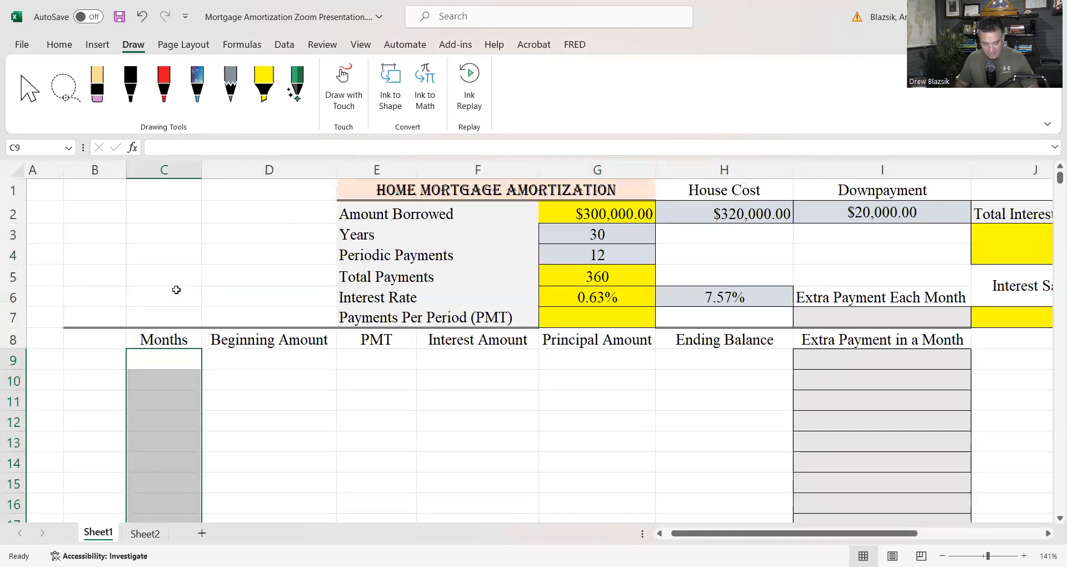
Enter the starting month numbers 1, 2 and 3 in C9 to C11 of the Months column
left_click(177, 353)
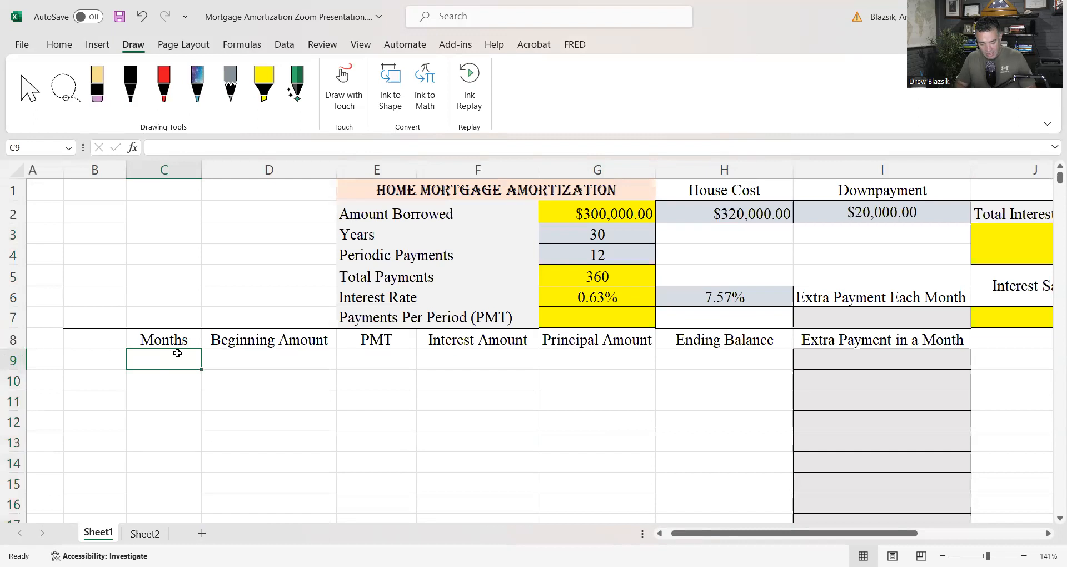
type("1")
key("Return")
type("2")
key("Return")
type("3")
key("Return")
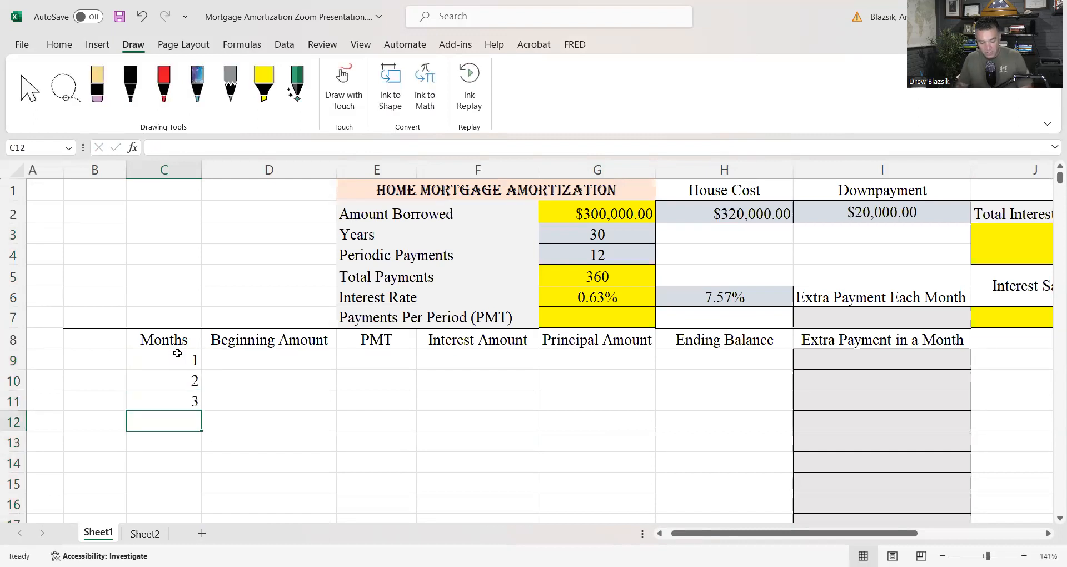
Extend the month number series from C9:C11 down the Months column to 360 in C368
left_click_drag(178, 356, 178, 402)
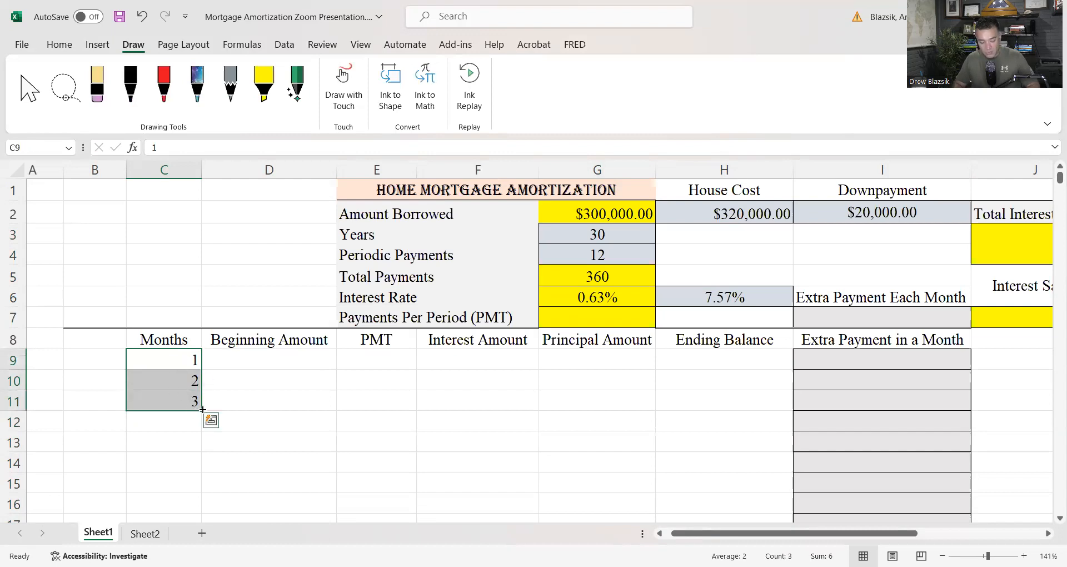
left_click_drag(203, 409, 161, 265)
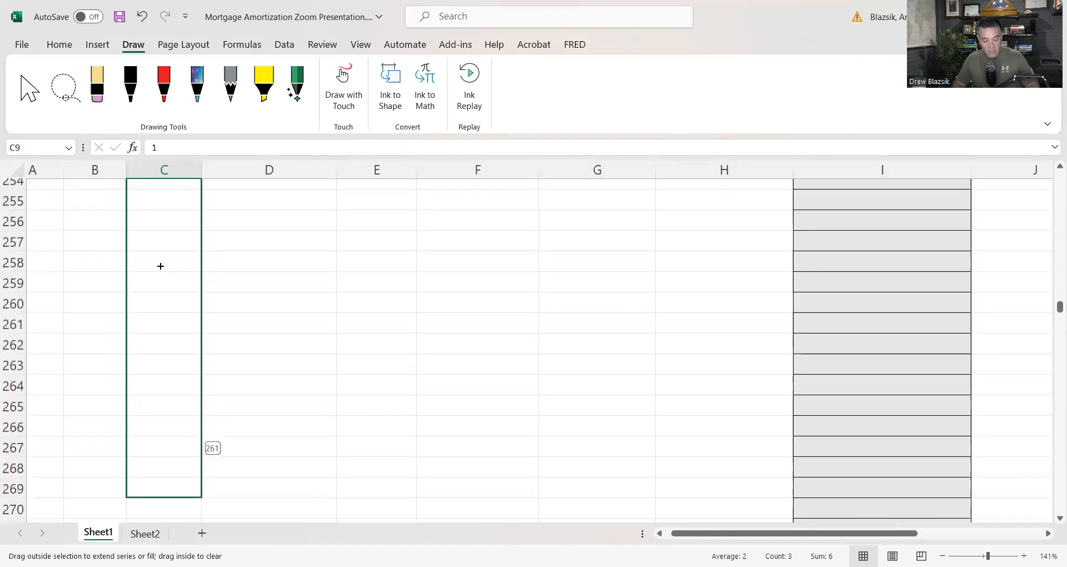
left_click_drag(157, 463, 157, 463)
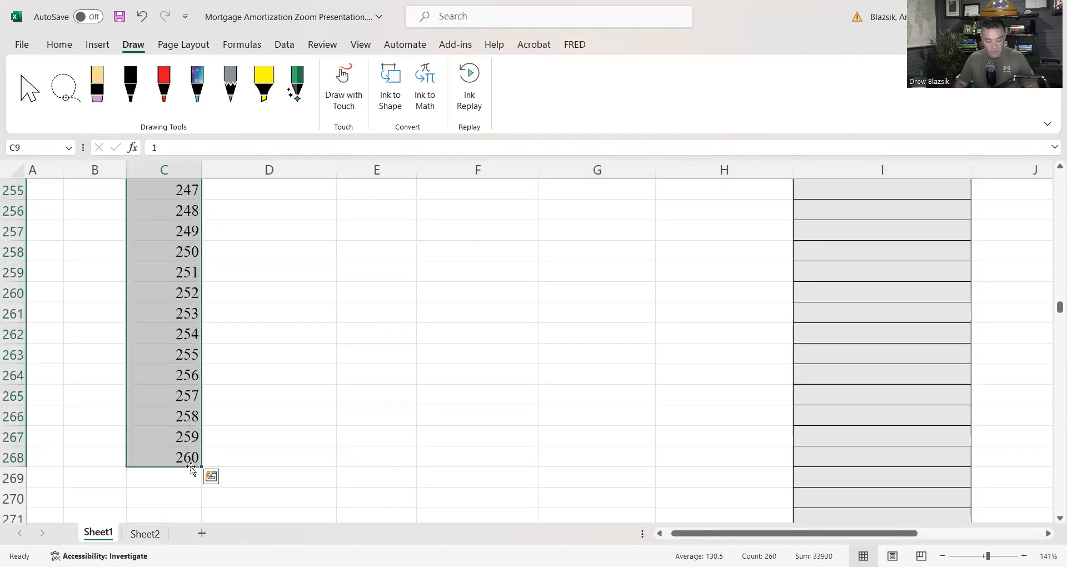
left_click_drag(198, 473, 198, 473)
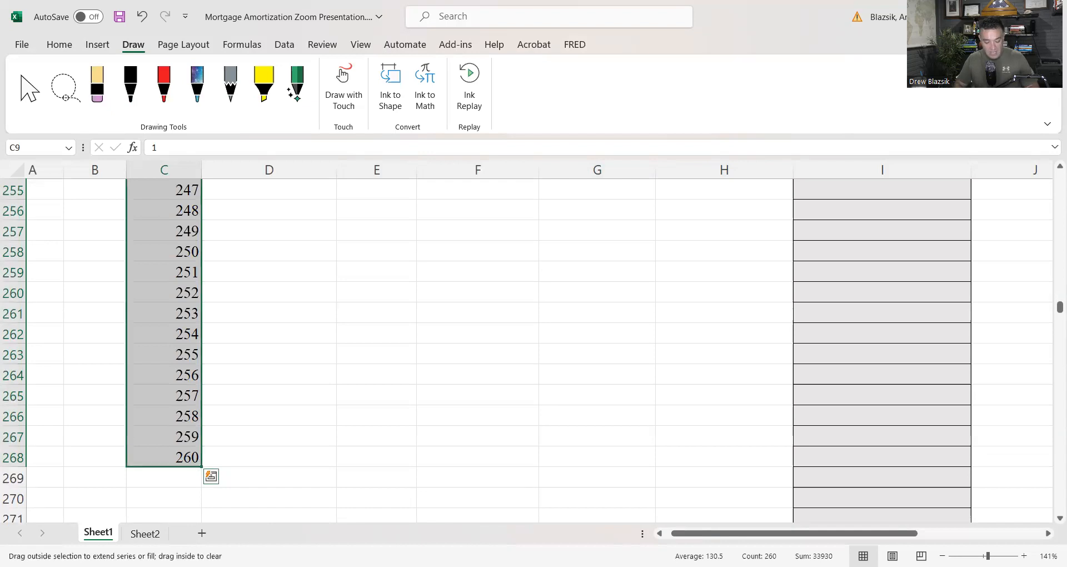
left_click_drag(191, 338, 192, 536)
left_click_drag(186, 499, 181, 369)
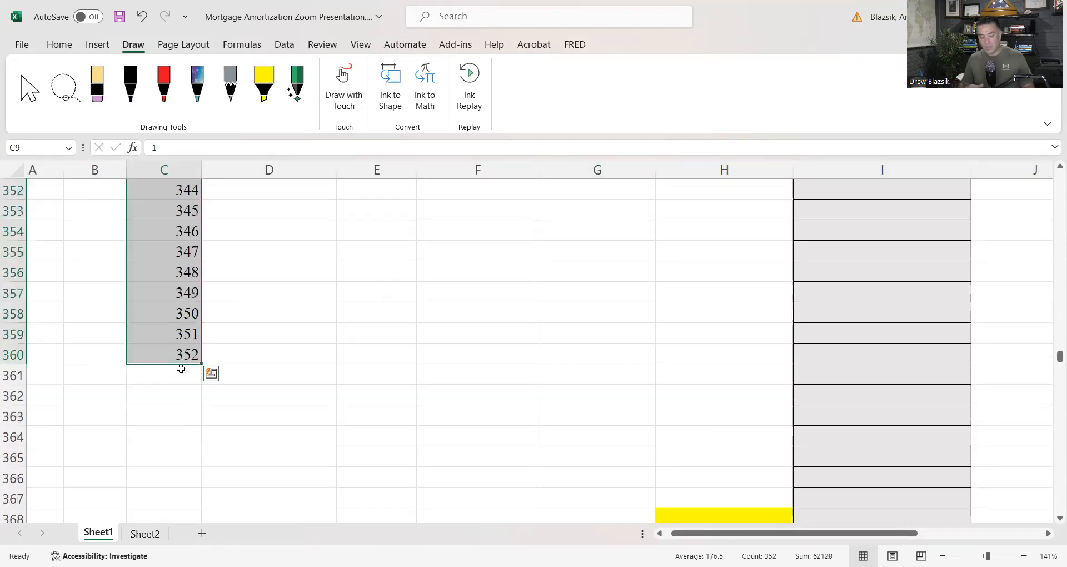
left_click_drag(202, 364, 196, 518)
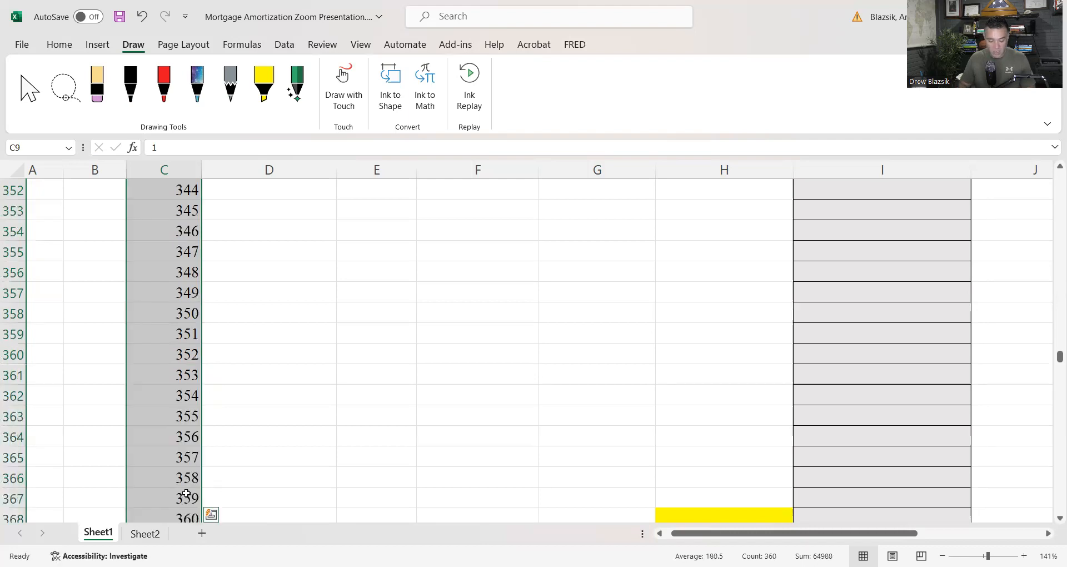
scroll(186, 493, "down", 1)
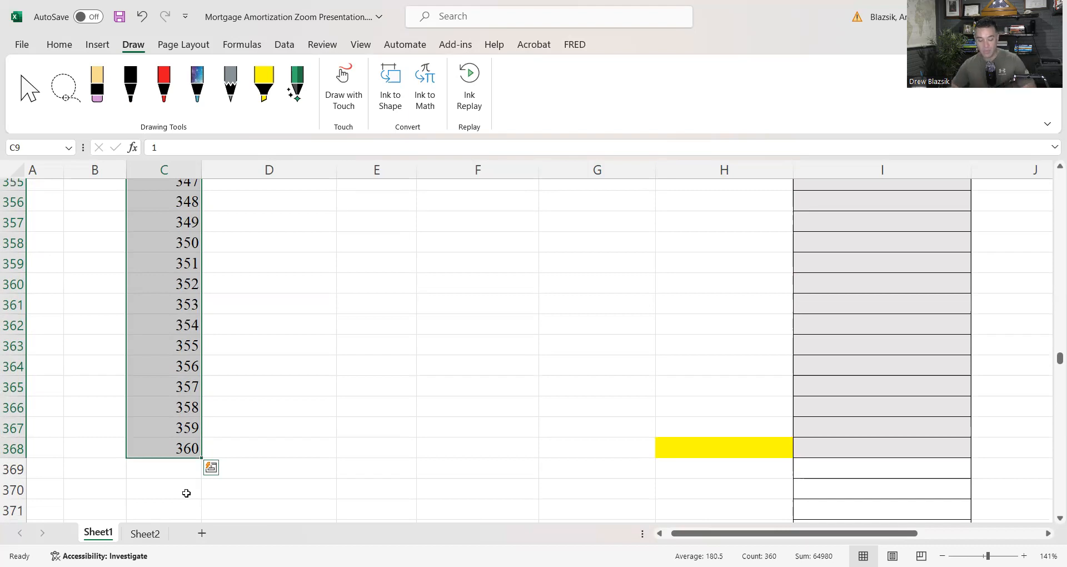
Calculate the Payments Per Period (PMT) in G7 from the periodic rate, total payments and amount borrowed with =PMT(G6,G5,G2,0)
left_click(170, 450)
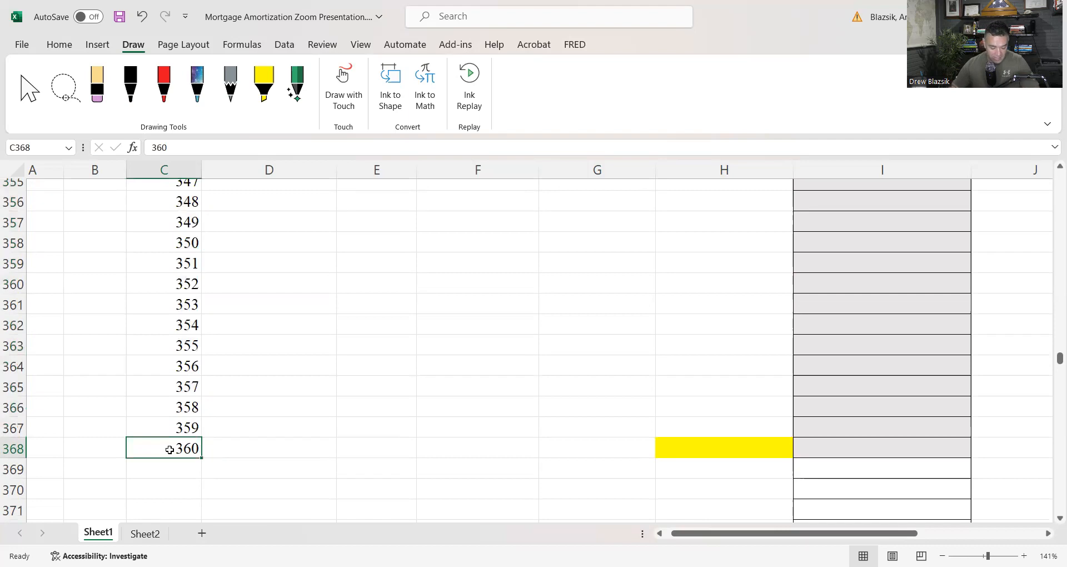
key("ctrl+Up")
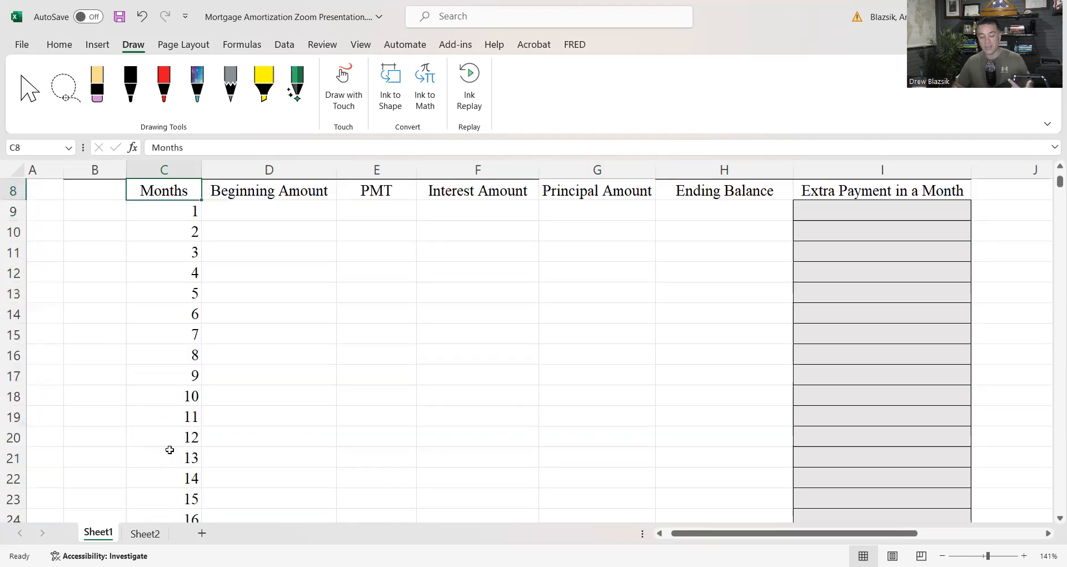
key("ctrl+Up")
key("Down")
key("Down")
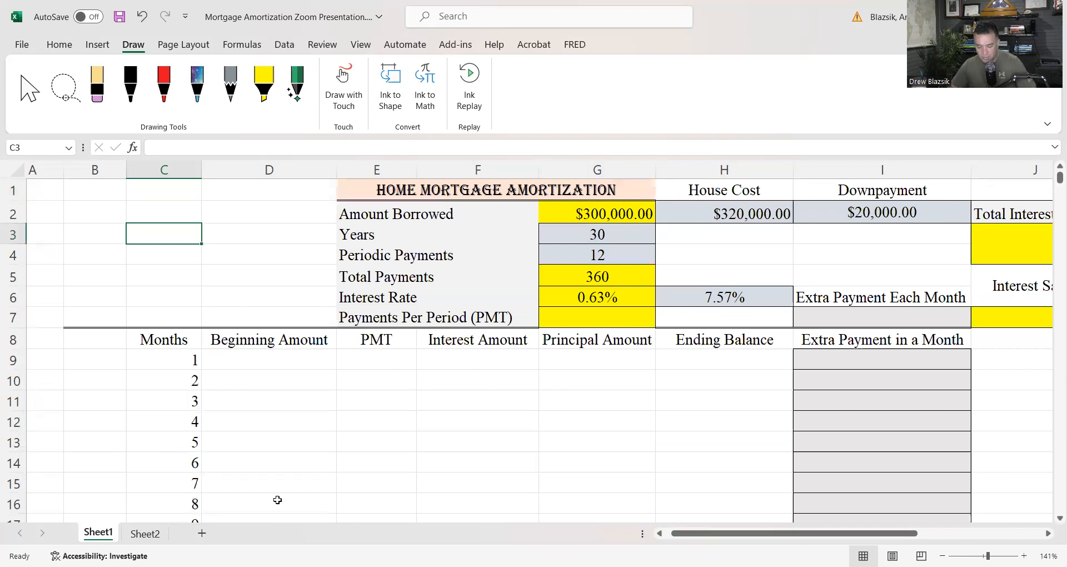
left_click(591, 314)
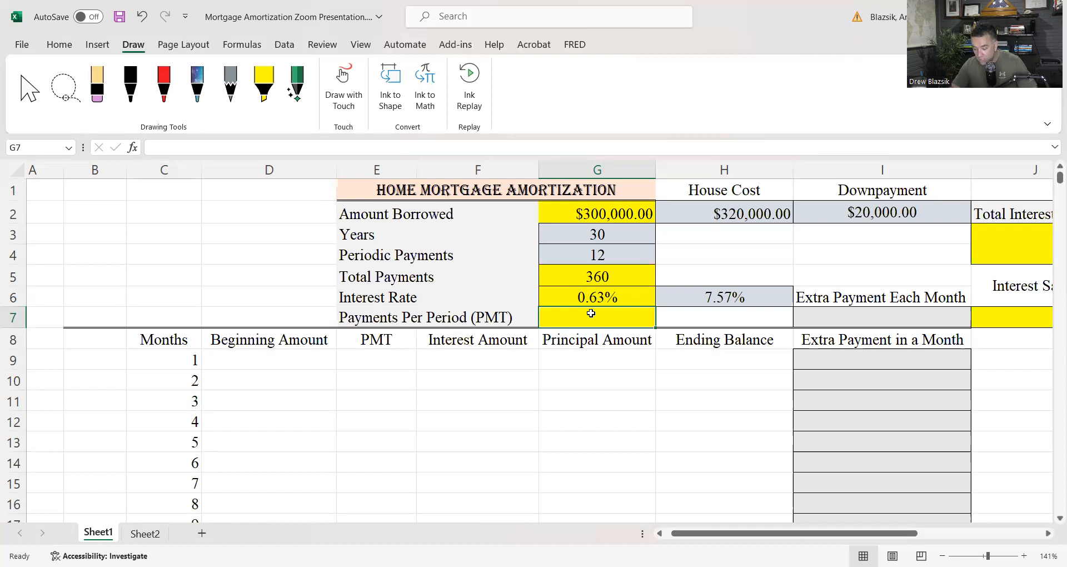
type("=")
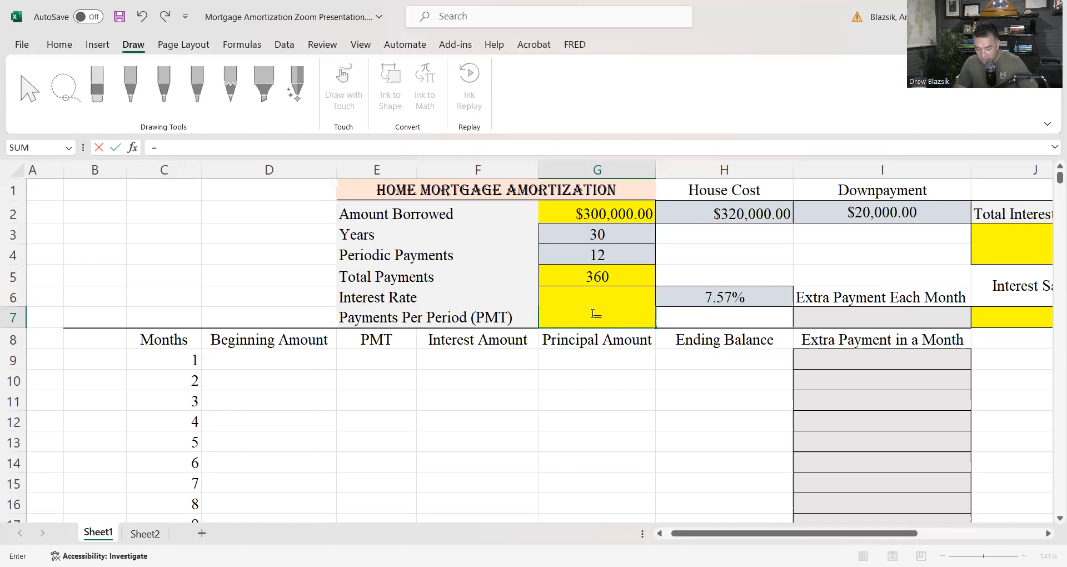
type("pmt")
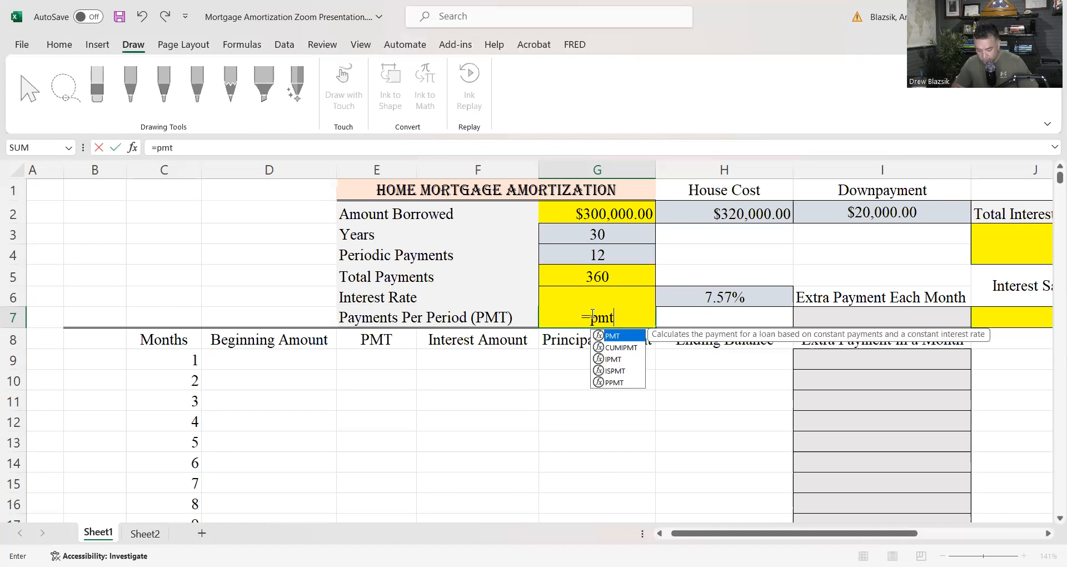
double_click(624, 337)
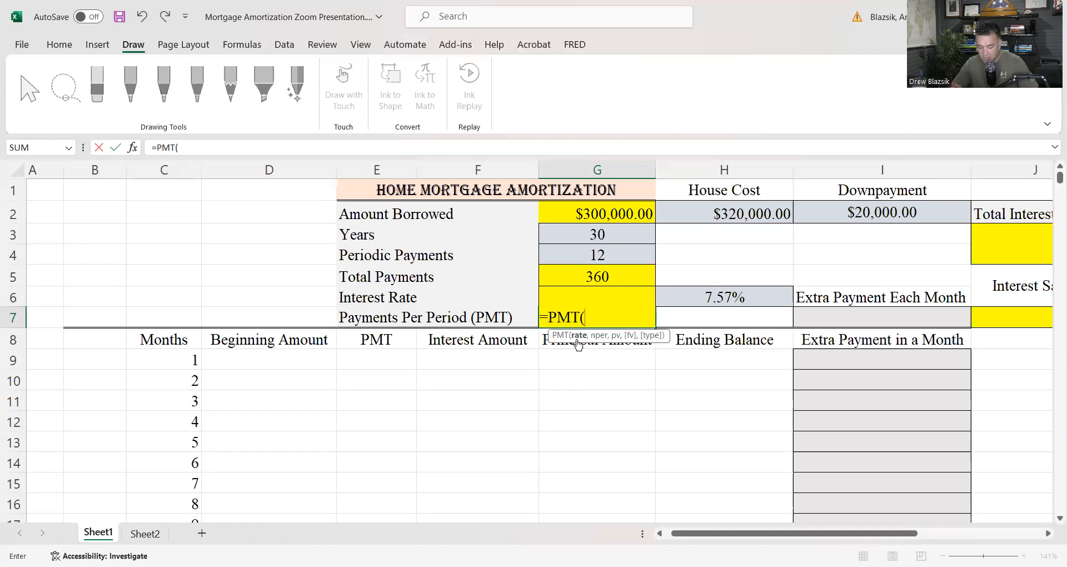
left_click(578, 306)
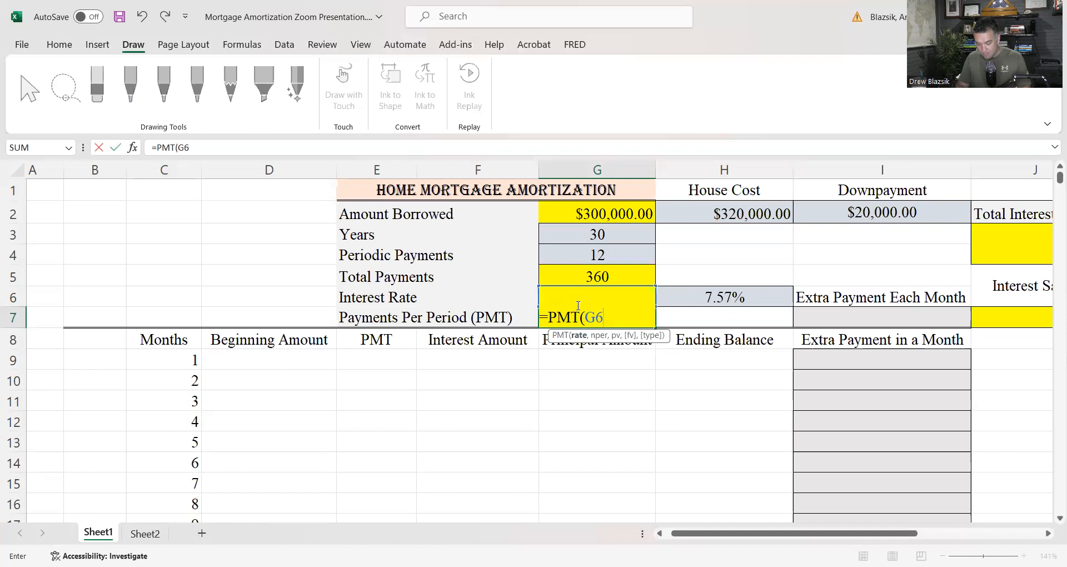
type(",")
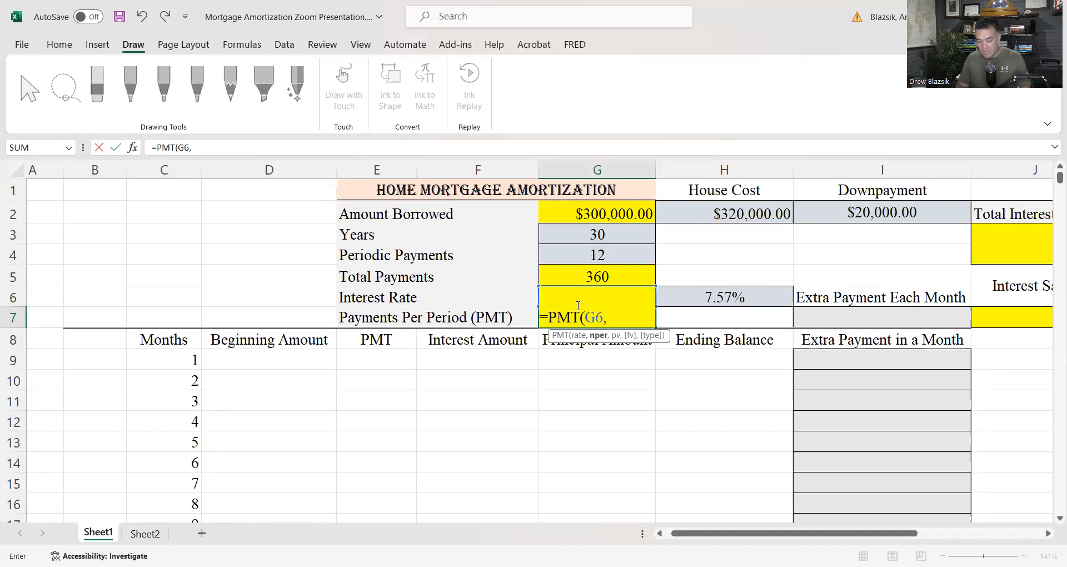
left_click(599, 276)
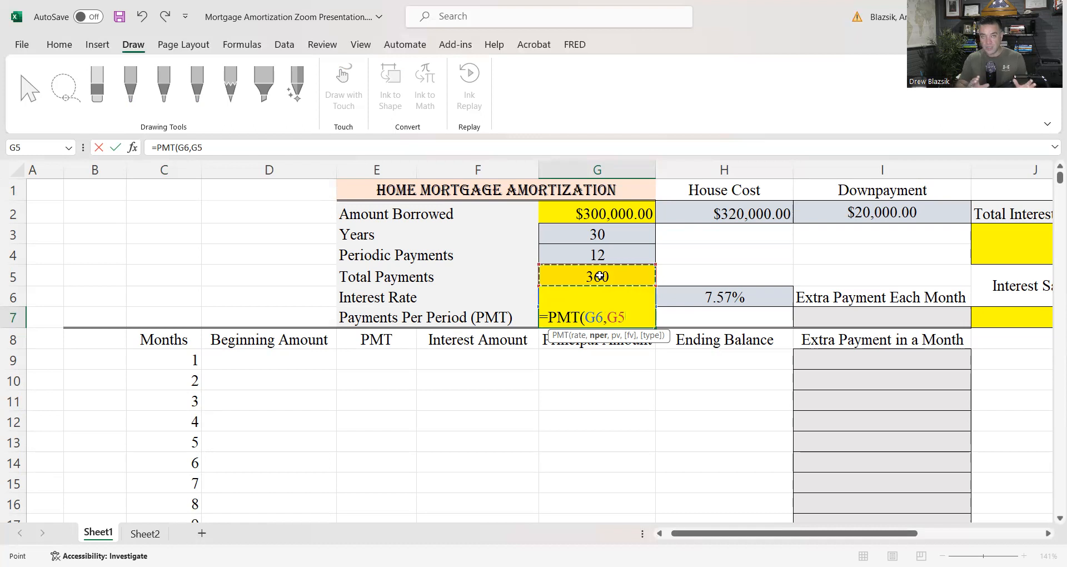
type(",")
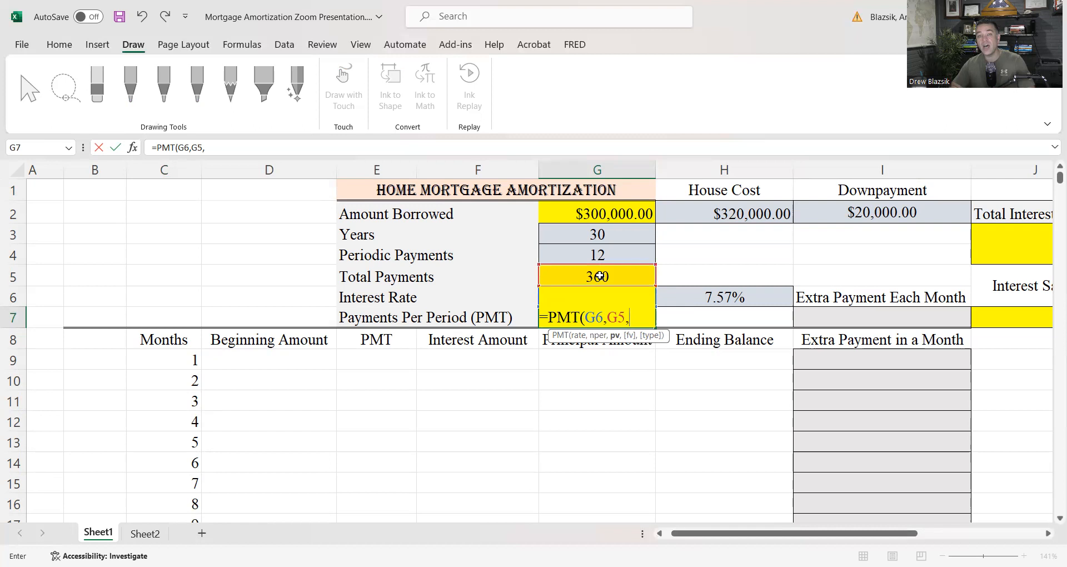
left_click(598, 214)
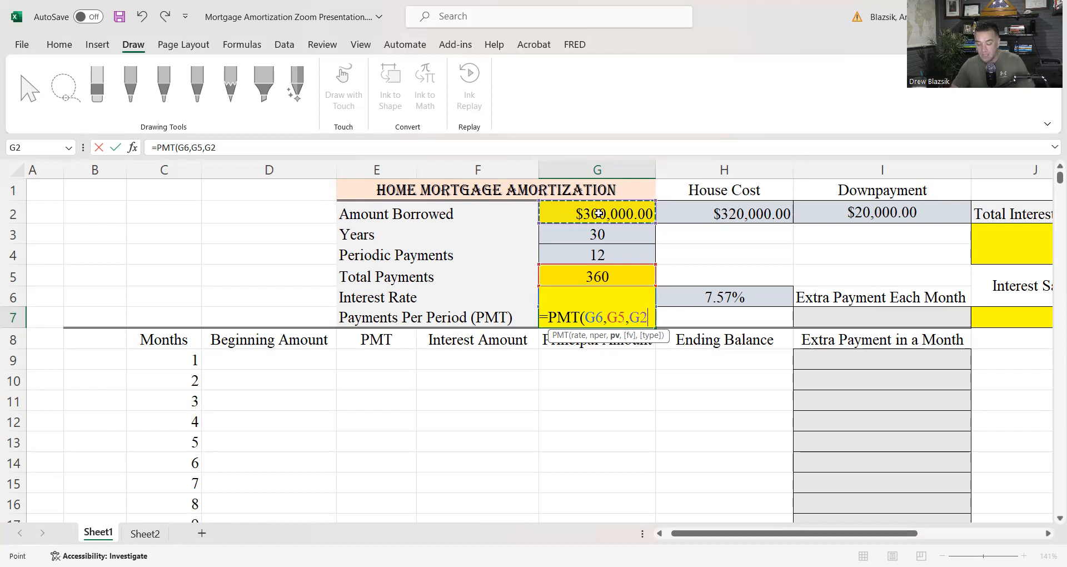
type(",")
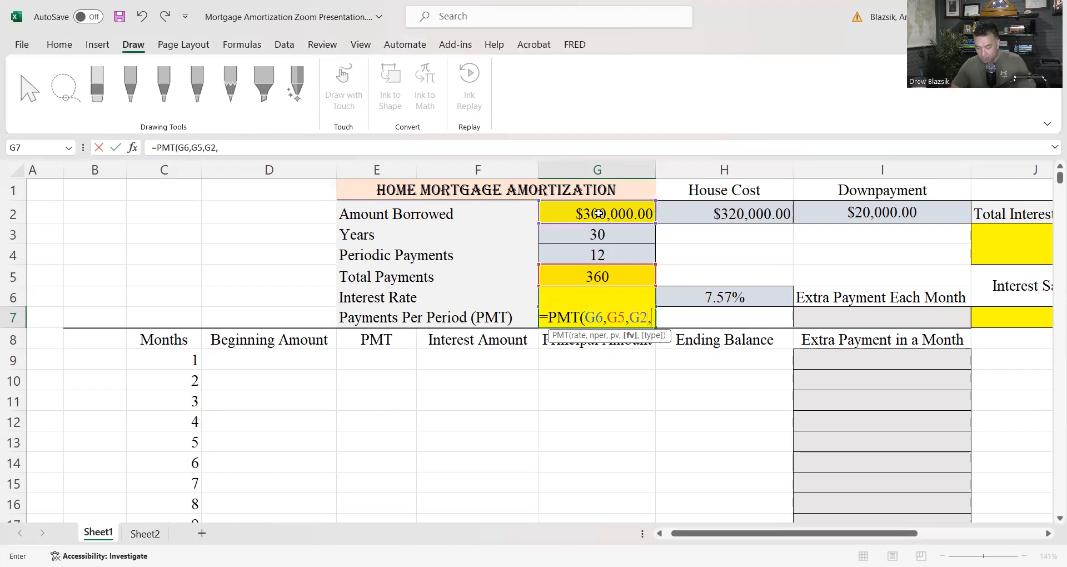
type("0)")
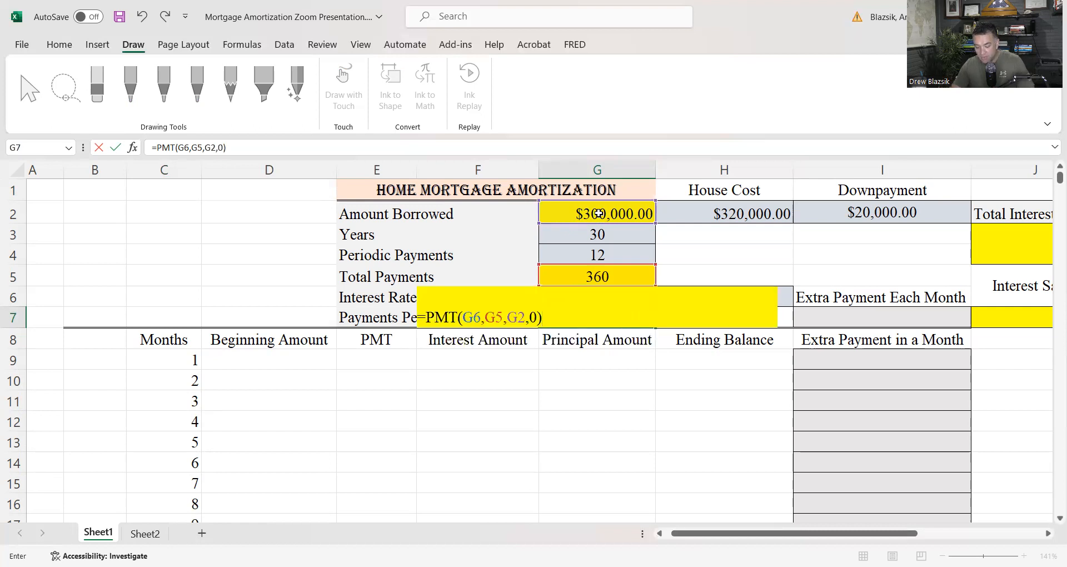
key("Return")
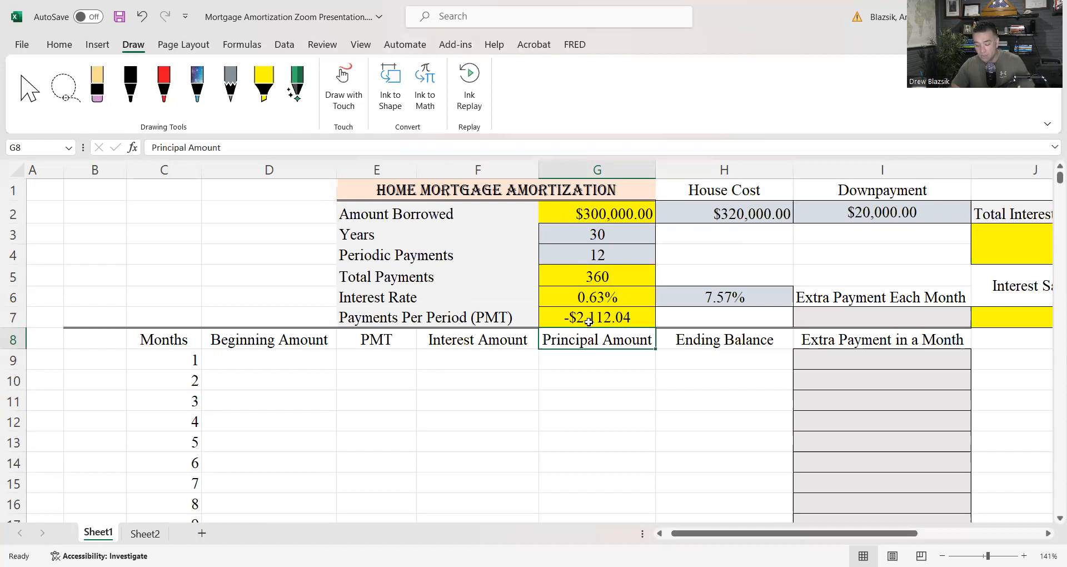
Link the first month's Beginning Amount in D9 to the Amount Borrowed with =G2
left_click(288, 364)
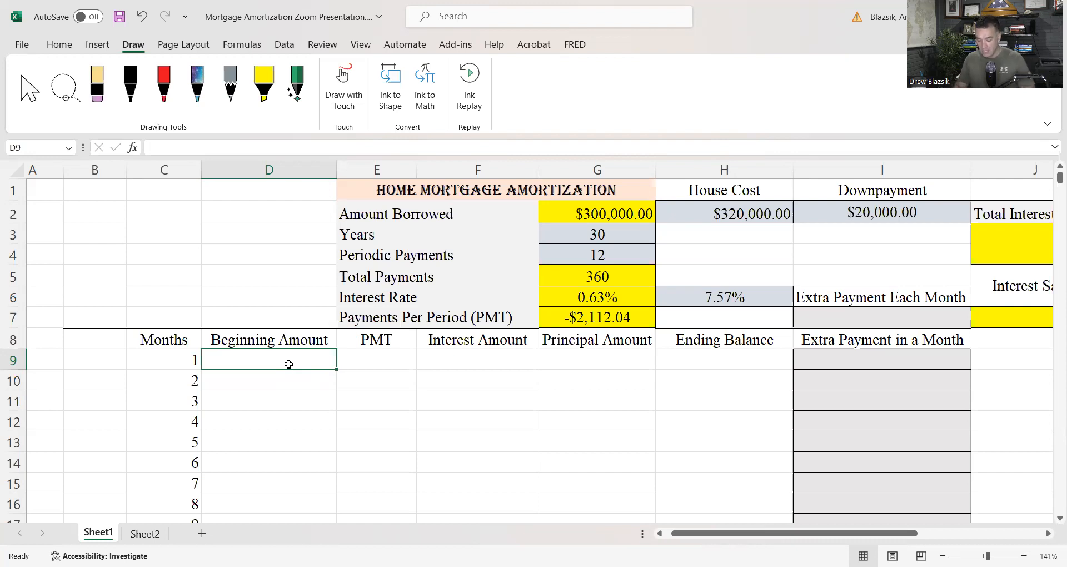
type("=")
left_click(595, 211)
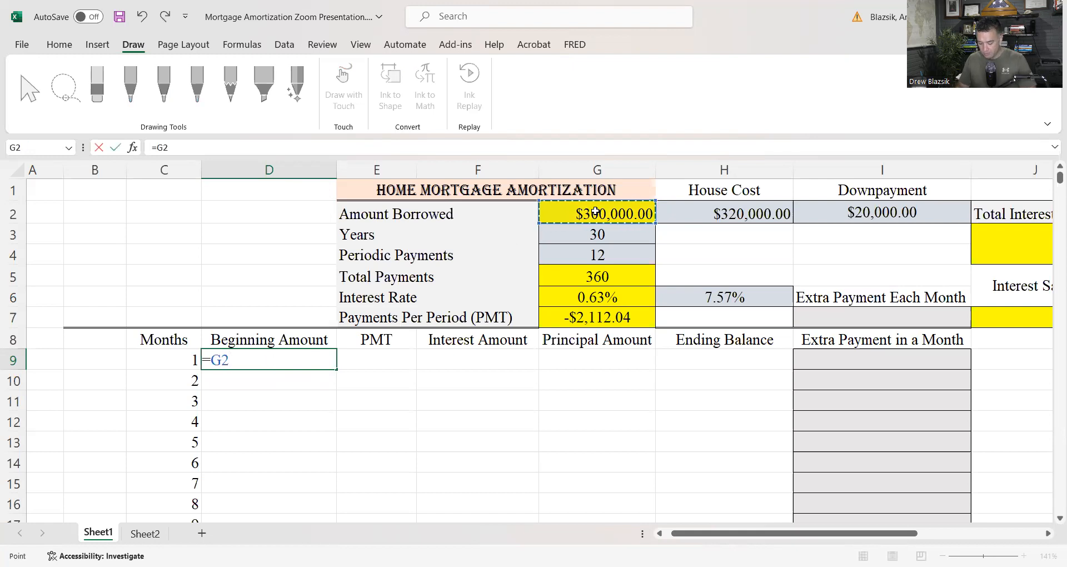
key("Return")
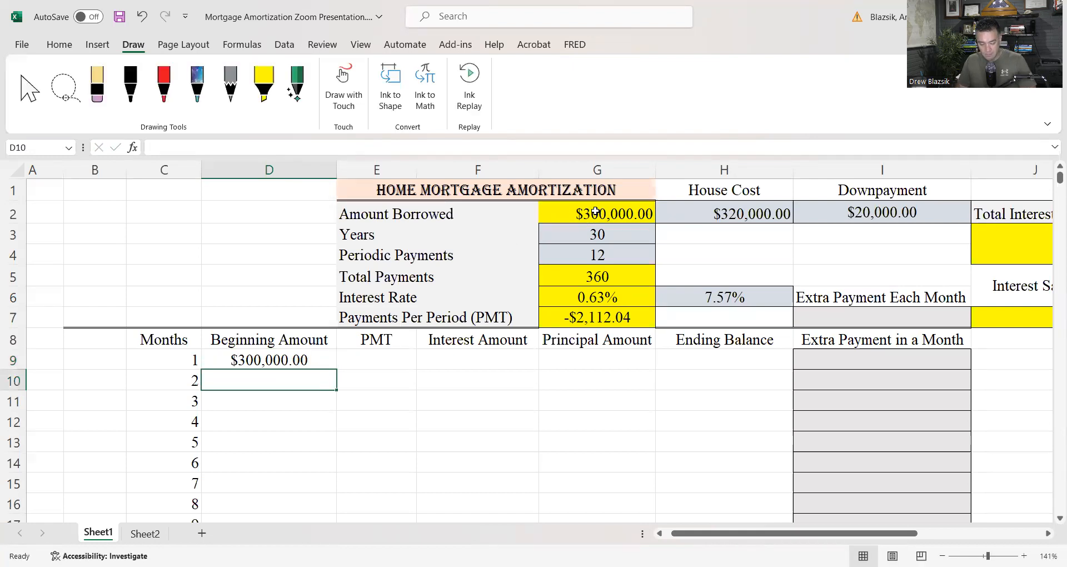
Enter the first month's PMT in E9 as the sign-reversed payment per period with =(-1)*G7
left_click(393, 360)
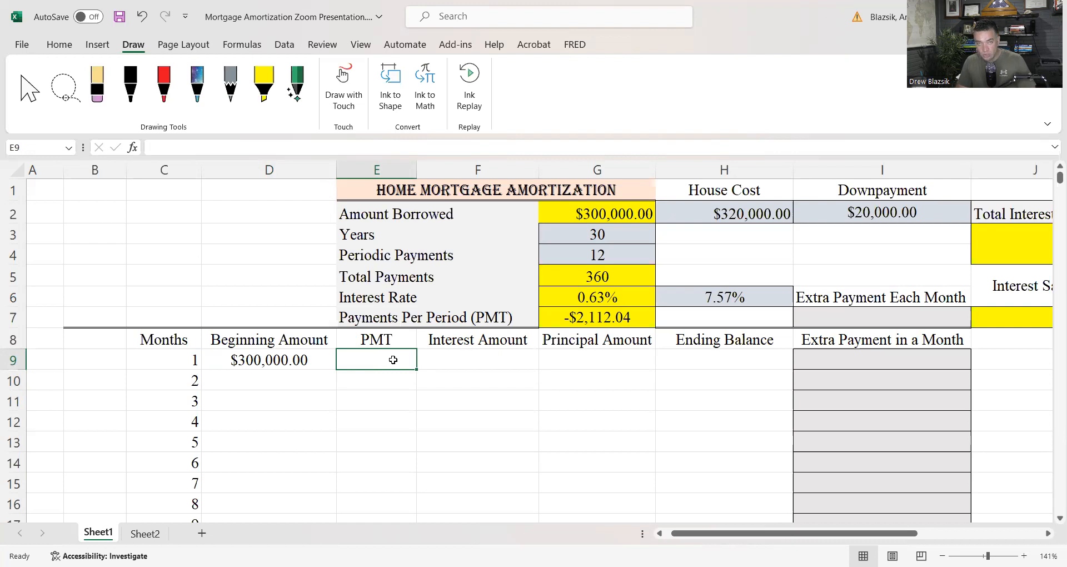
type("=")
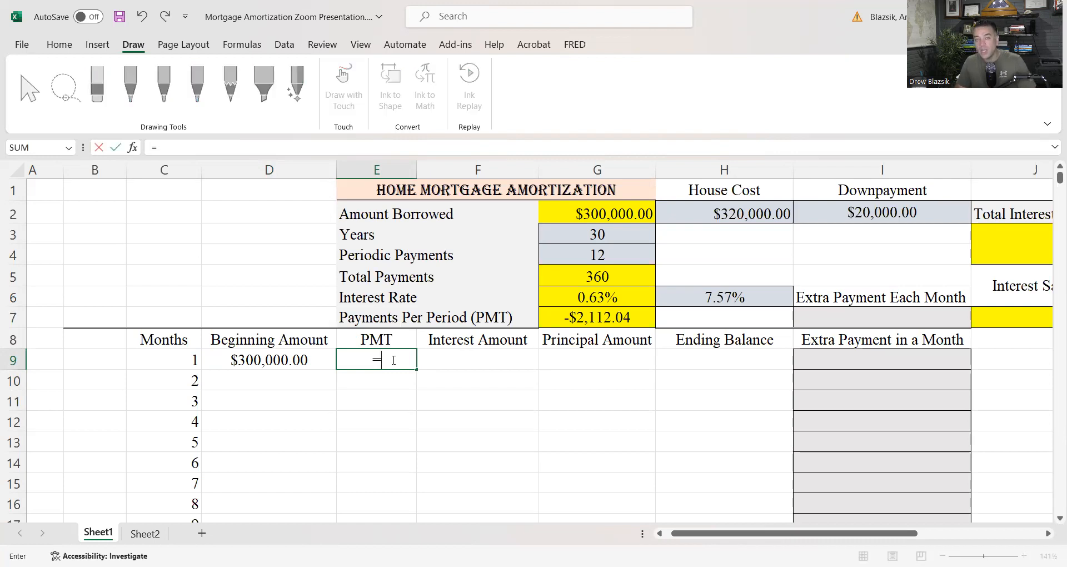
type("(")
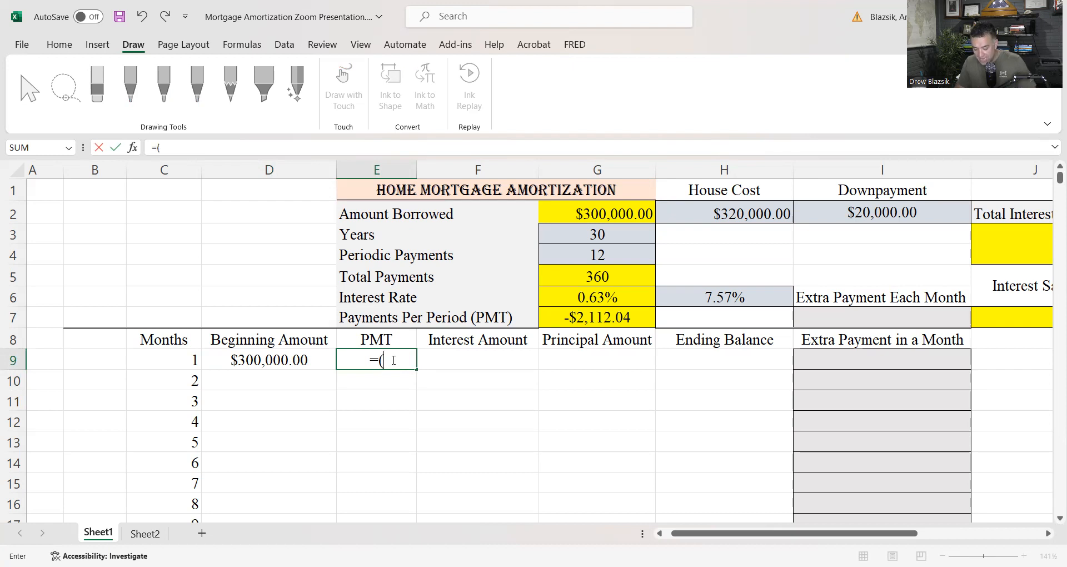
type("-1)*")
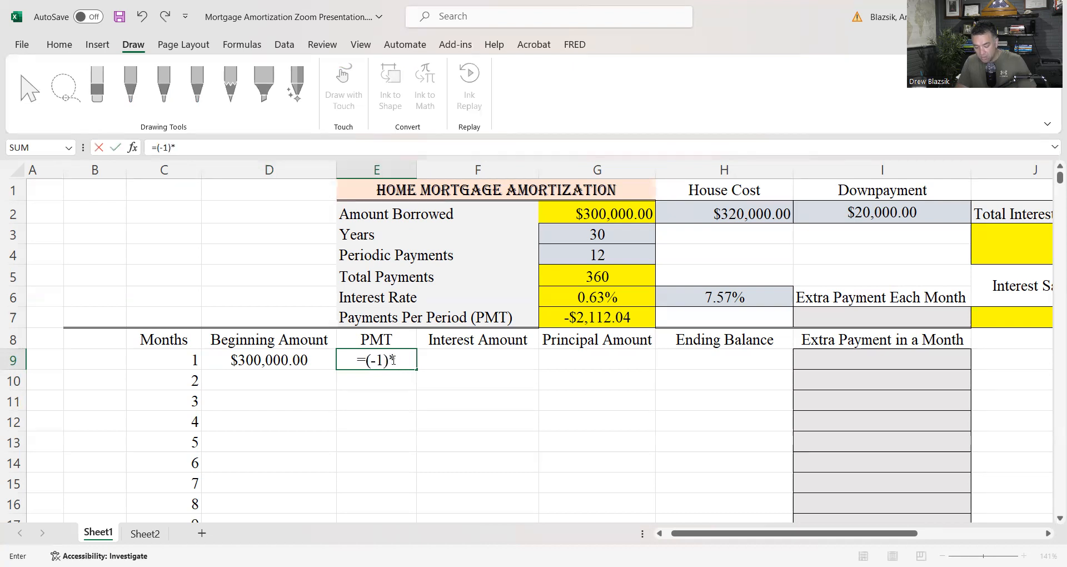
left_click(580, 317)
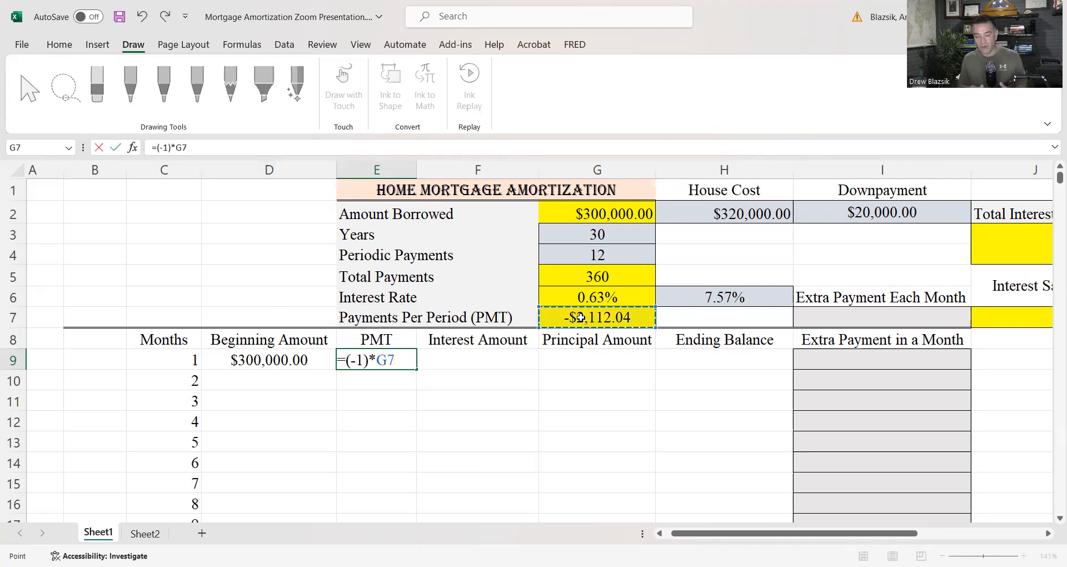
key("Return")
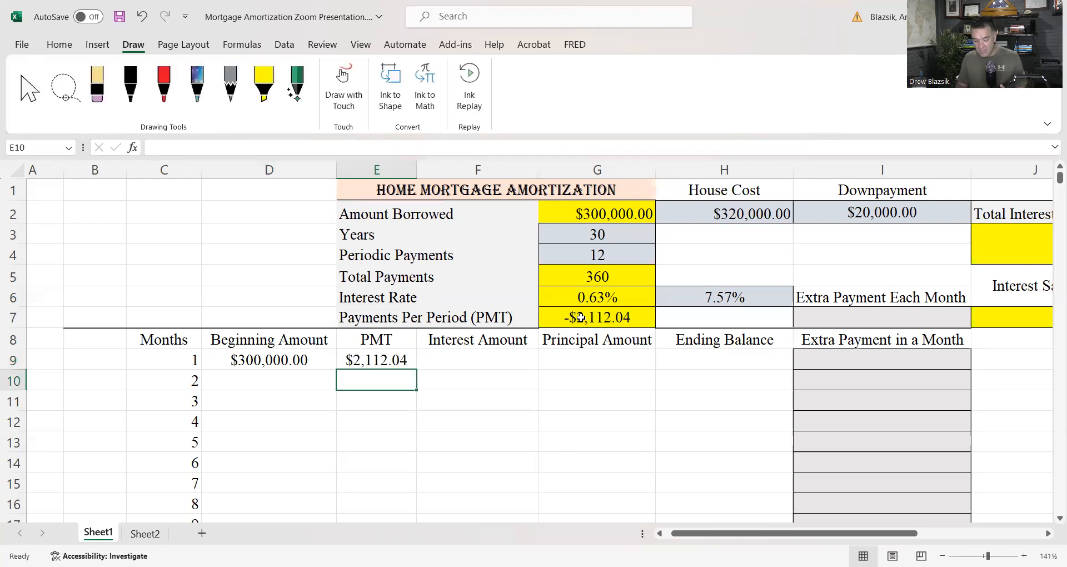
Calculate the first month's Interest Amount in F9 as the periodic interest rate times the Beginning Amount with =G6*D9
left_click(488, 358)
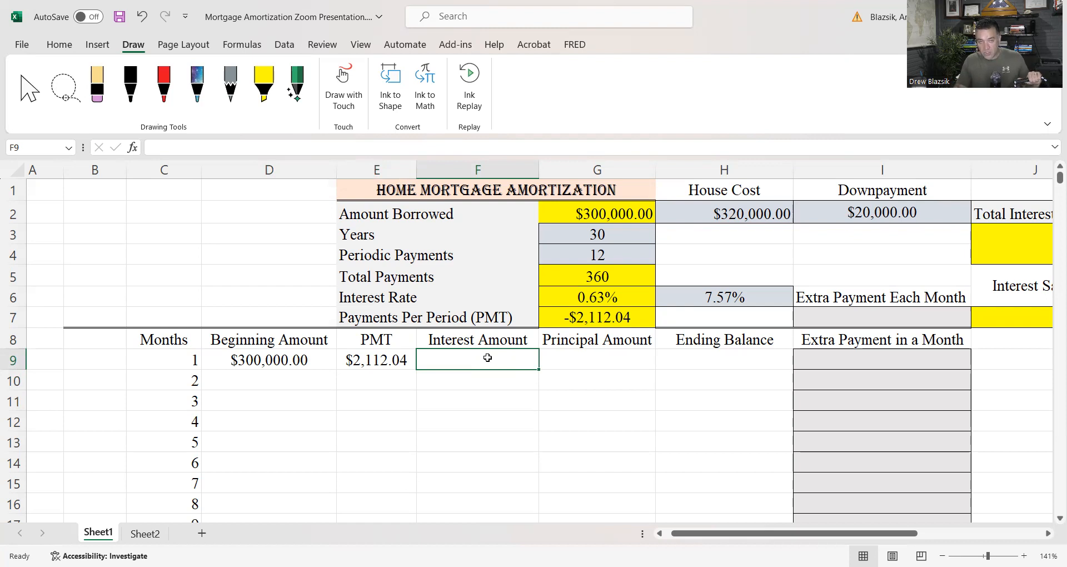
type("=")
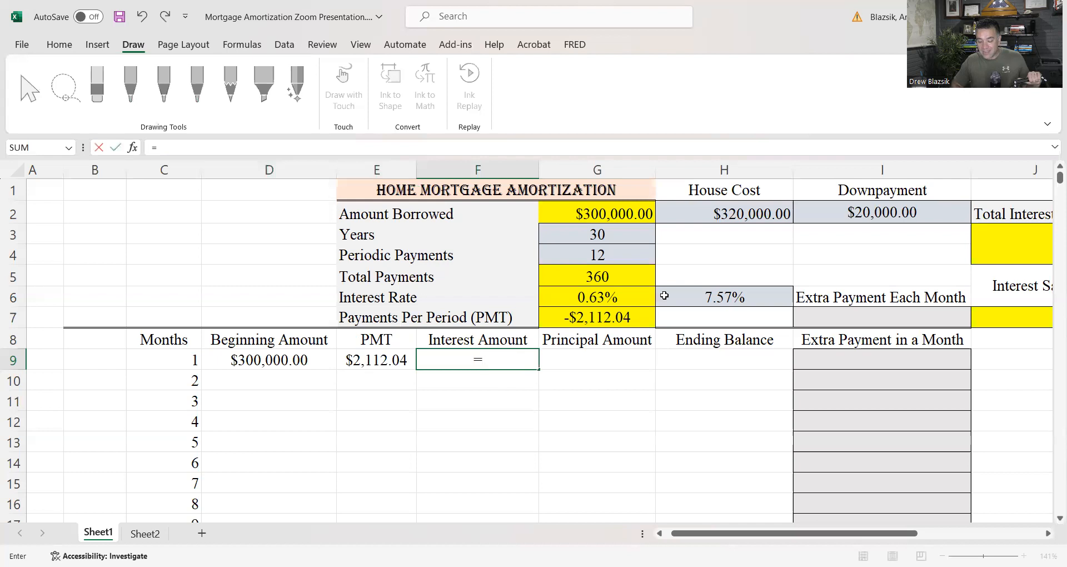
left_click(595, 296)
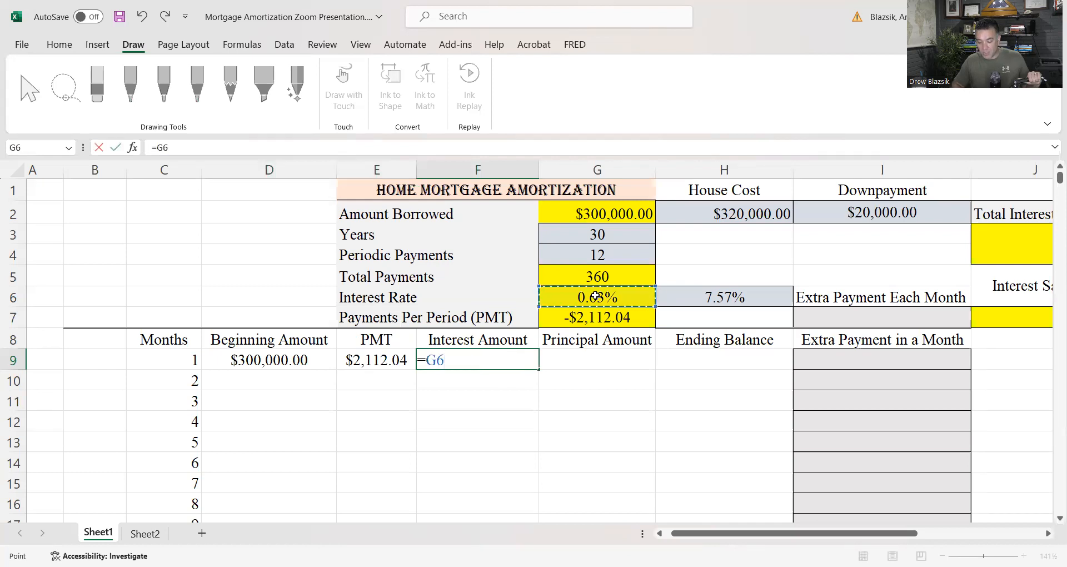
type("*")
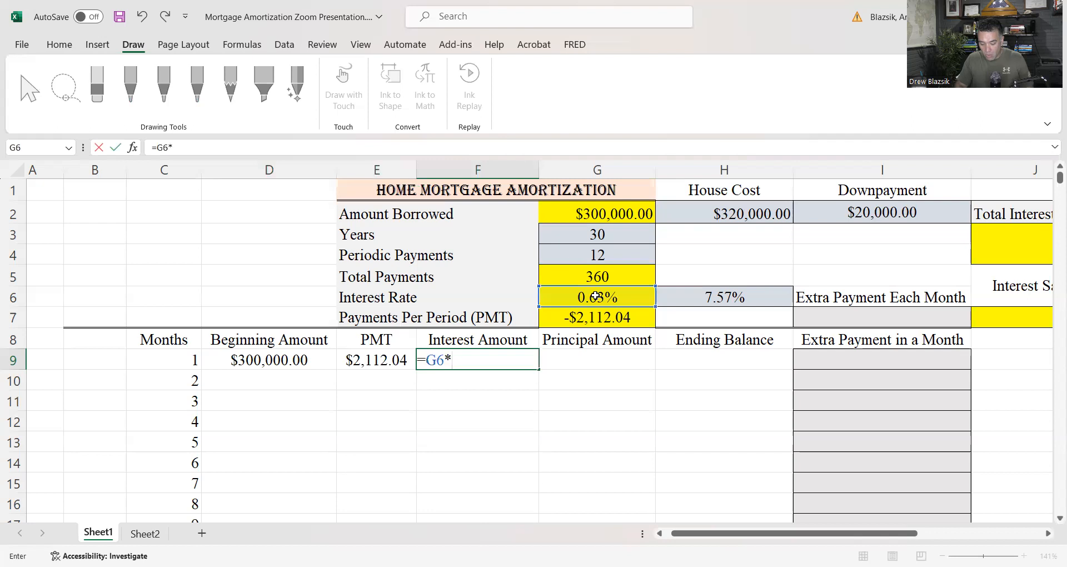
left_click(272, 362)
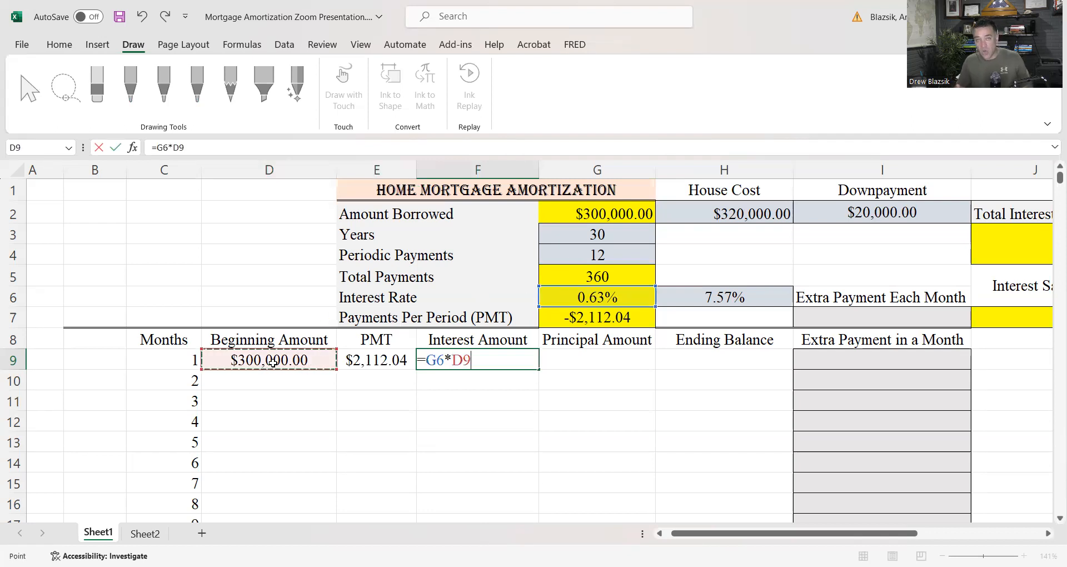
key("Return")
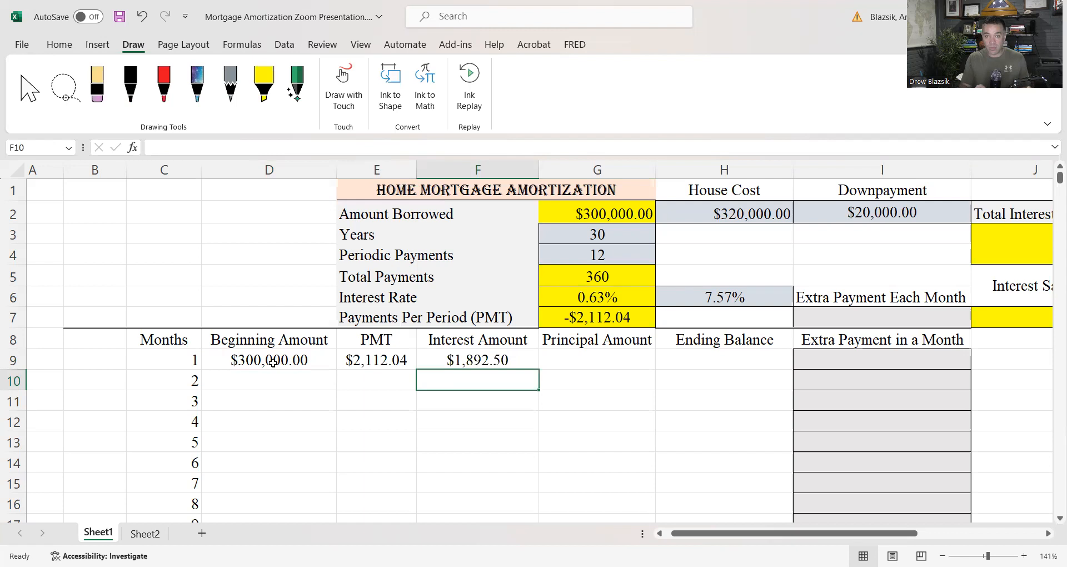
Calculate the first month's Principal Amount in G9 as the PMT minus the Interest Amount with =E9-F9
left_click(591, 360)
type("=")
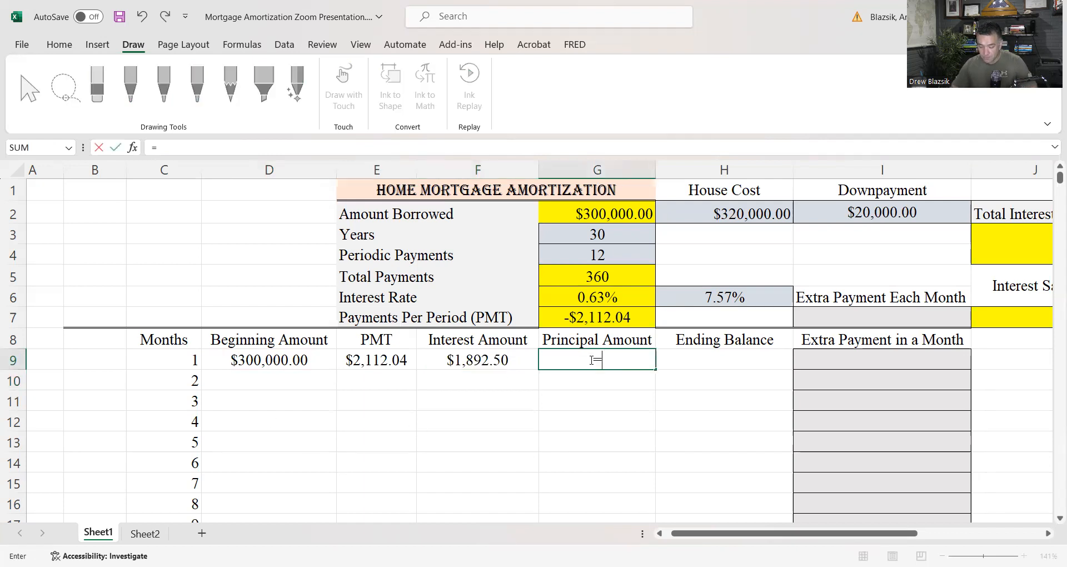
left_click(376, 362)
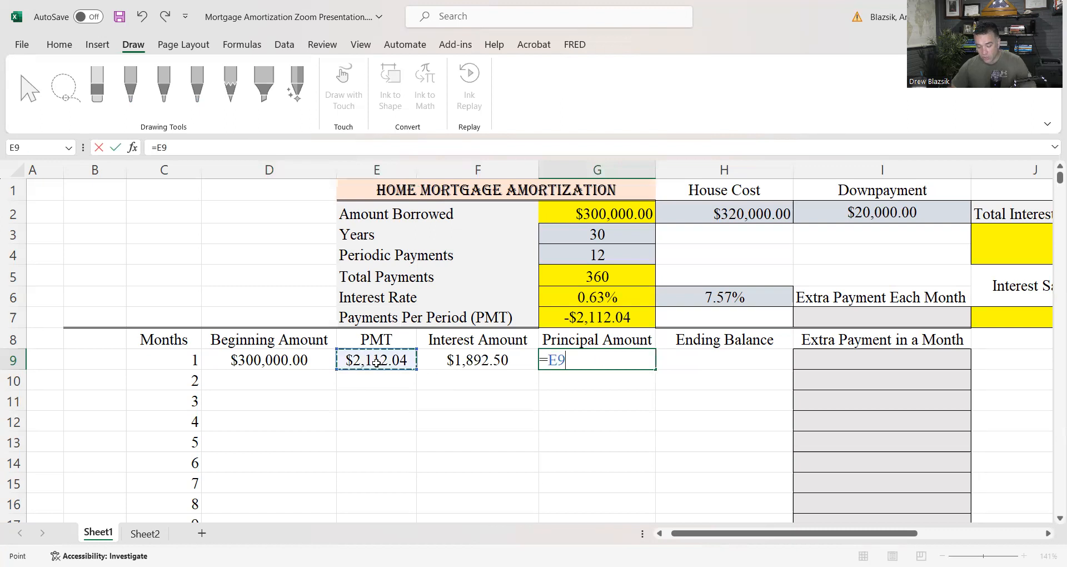
type("-")
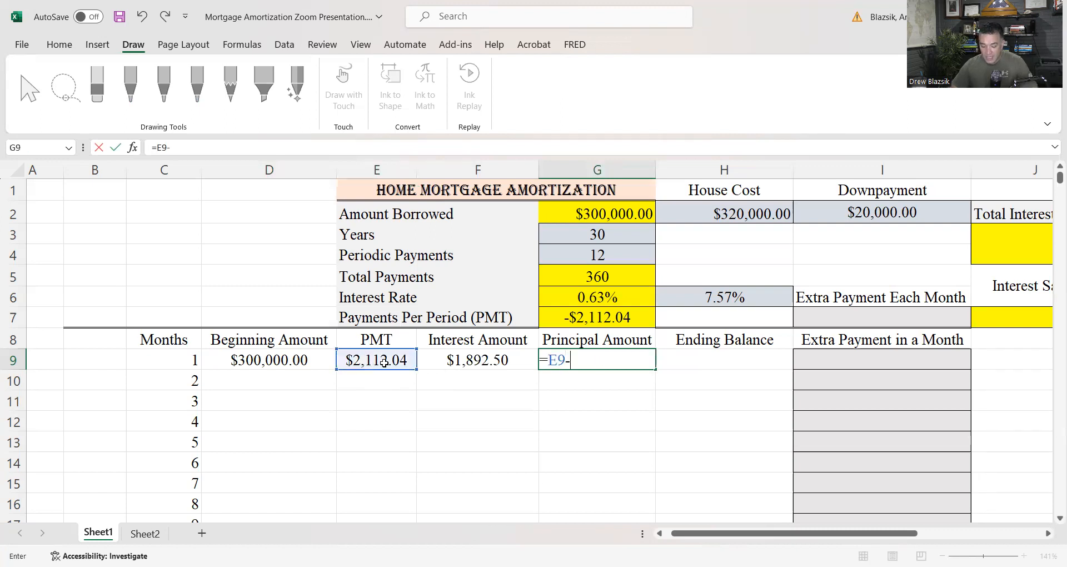
left_click(463, 365)
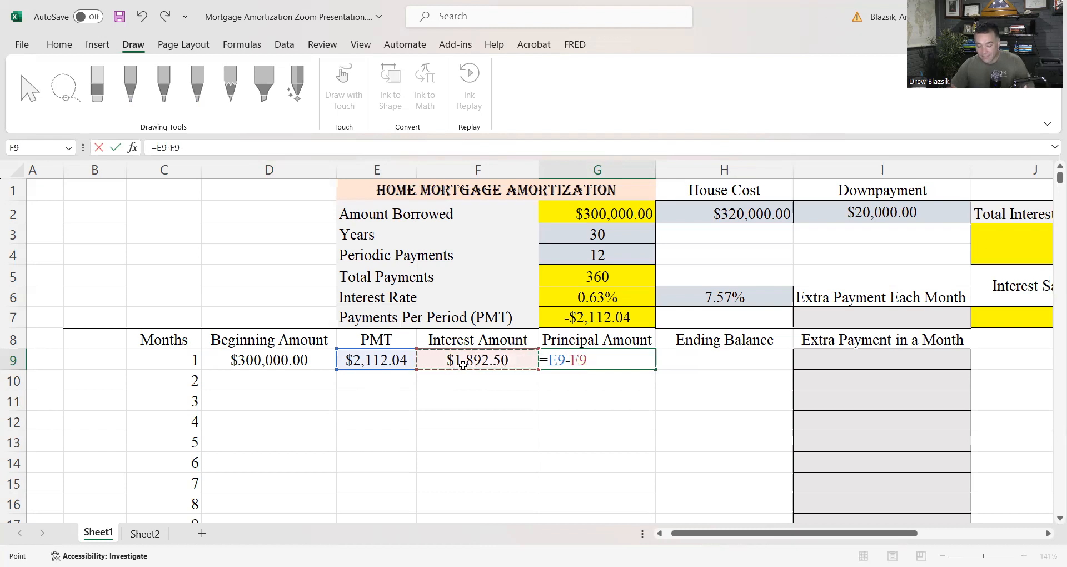
key("Return")
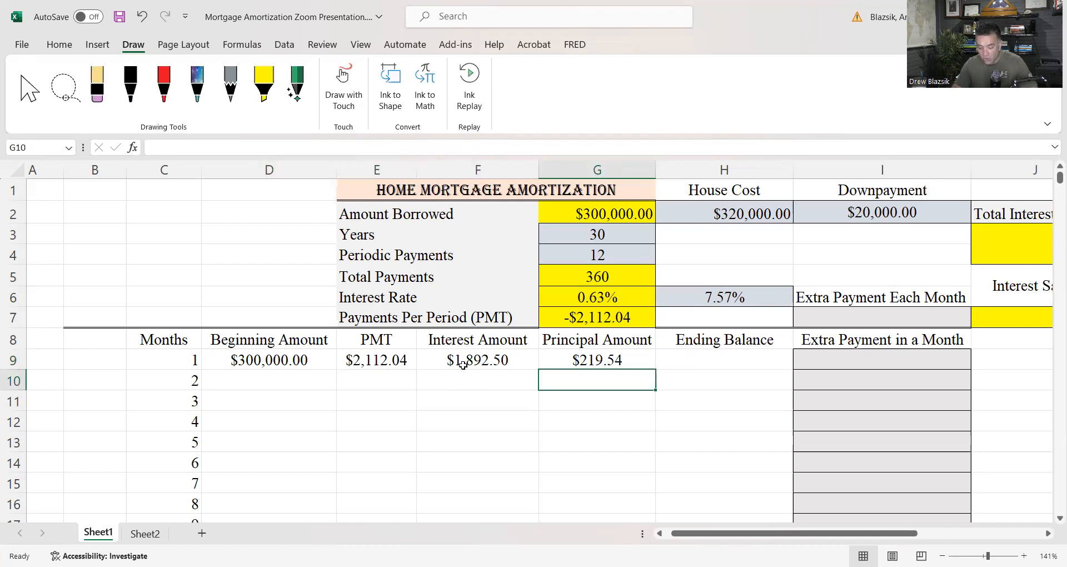
Calculate the first month's Ending Balance in H9 as the Beginning Amount minus the Principal Amount with =D9-G9
left_click(727, 364)
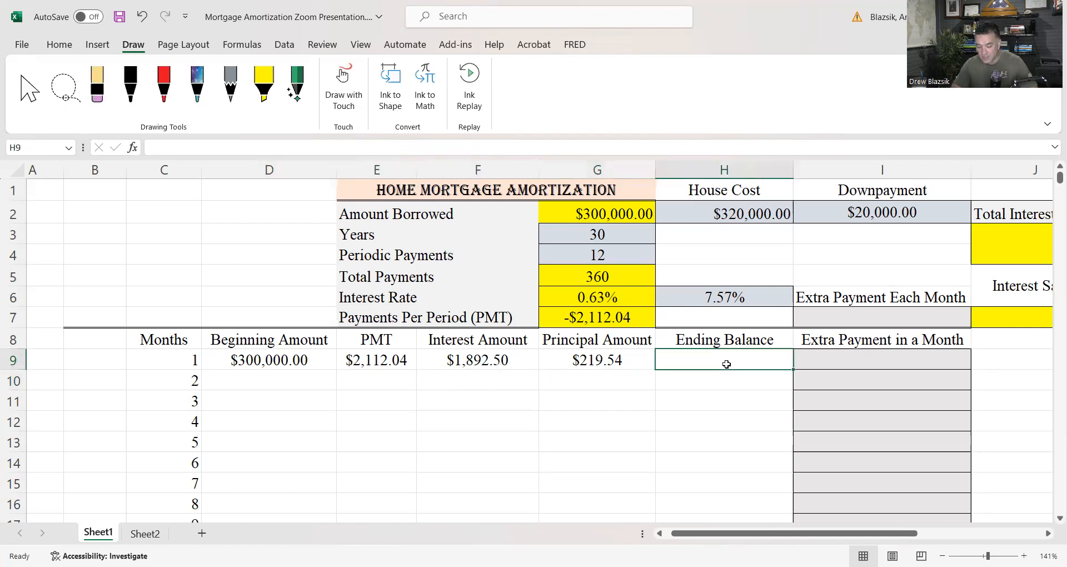
type("=")
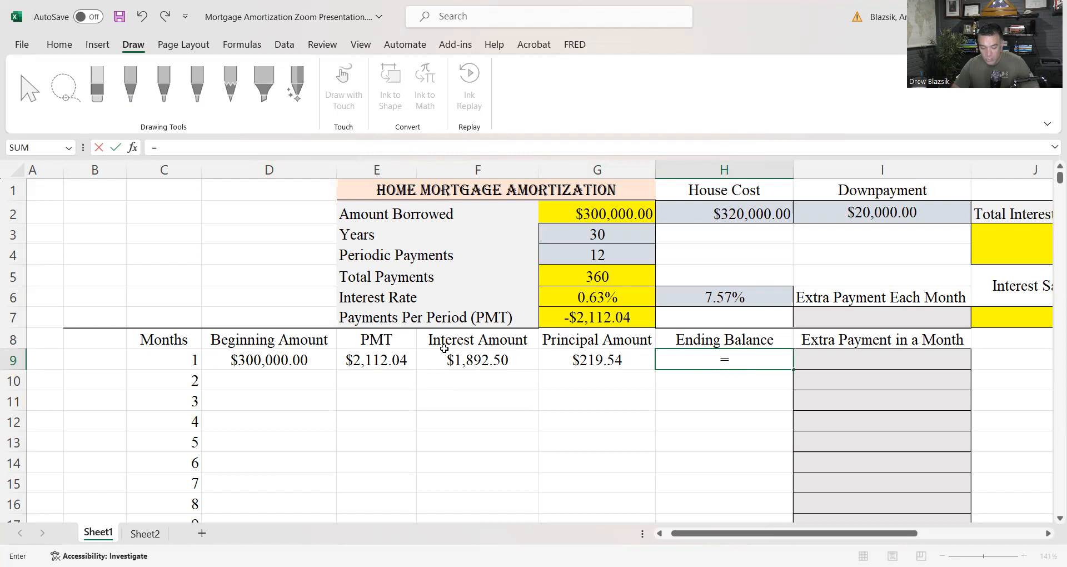
left_click(294, 361)
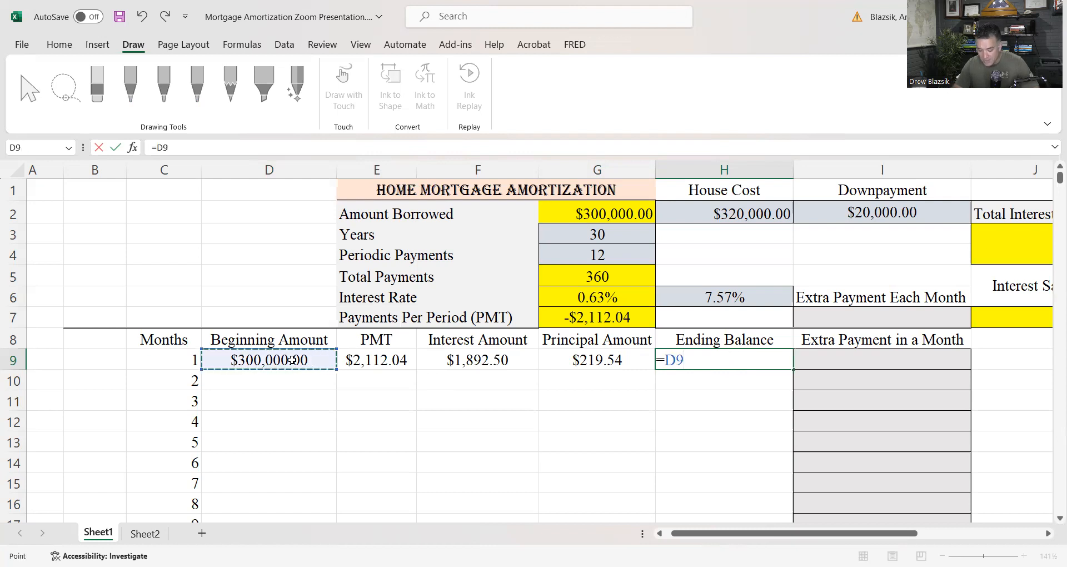
type("-")
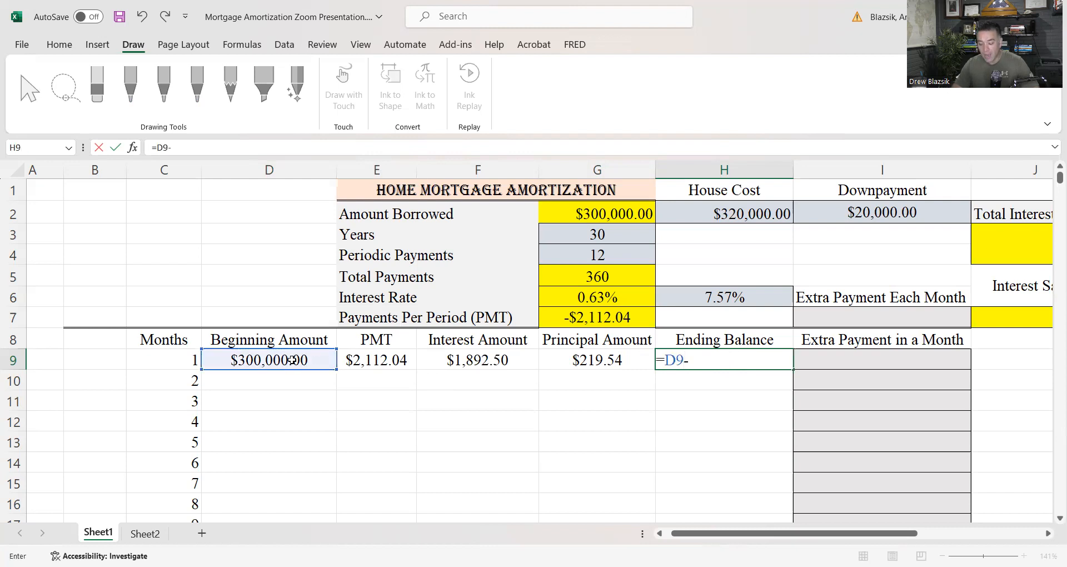
left_click(608, 364)
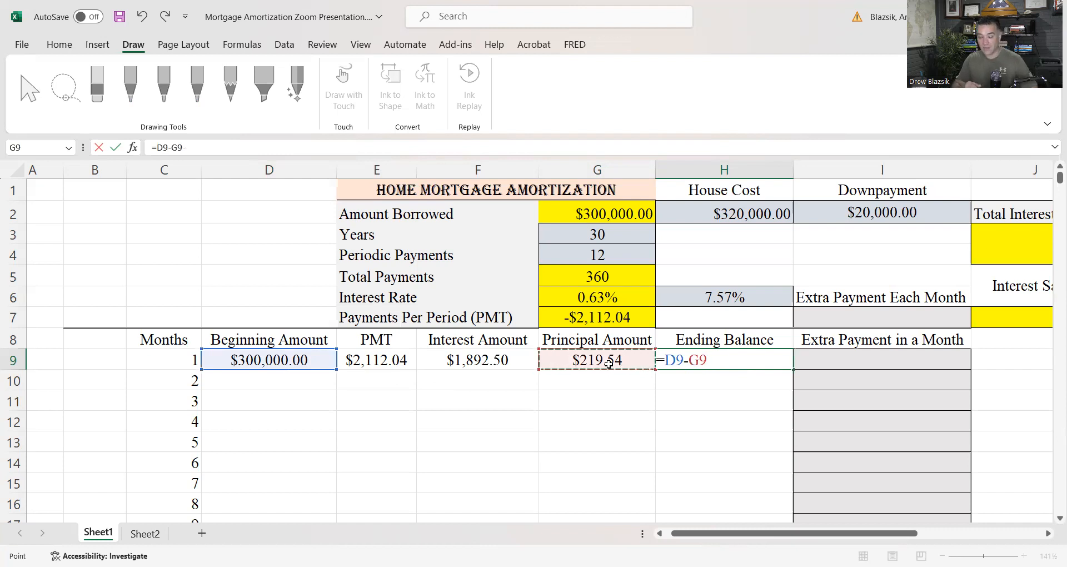
key("Return")
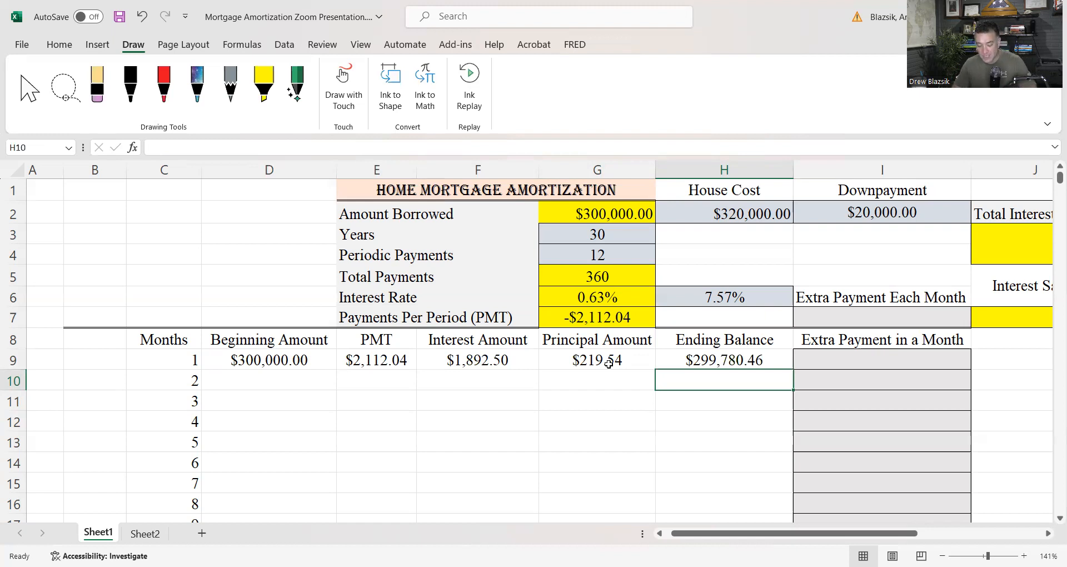
Link the second month's Beginning Amount in D10 to the first month's Ending Balance with =H9
left_click(313, 377)
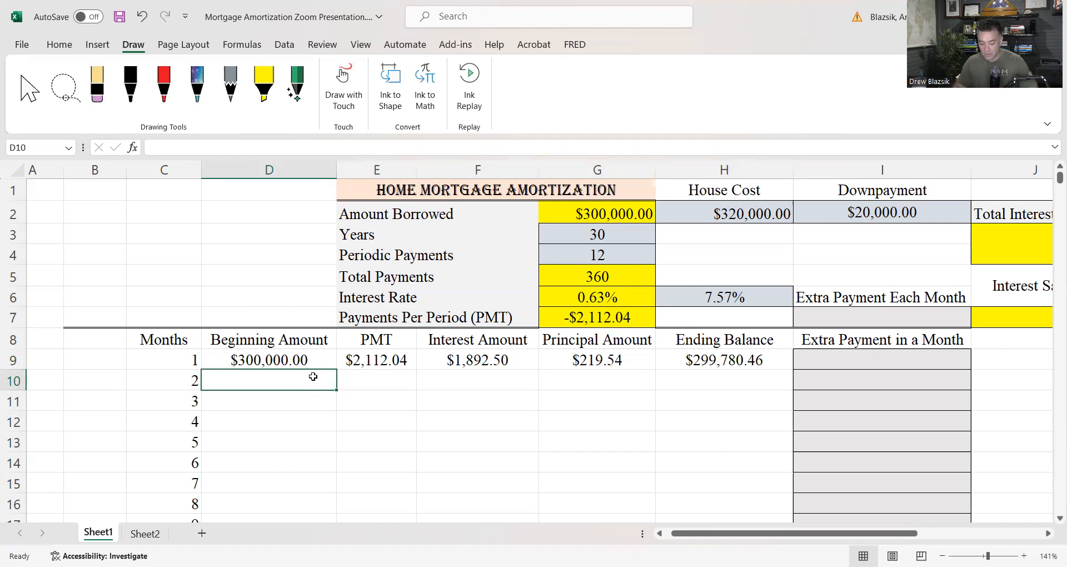
type("=")
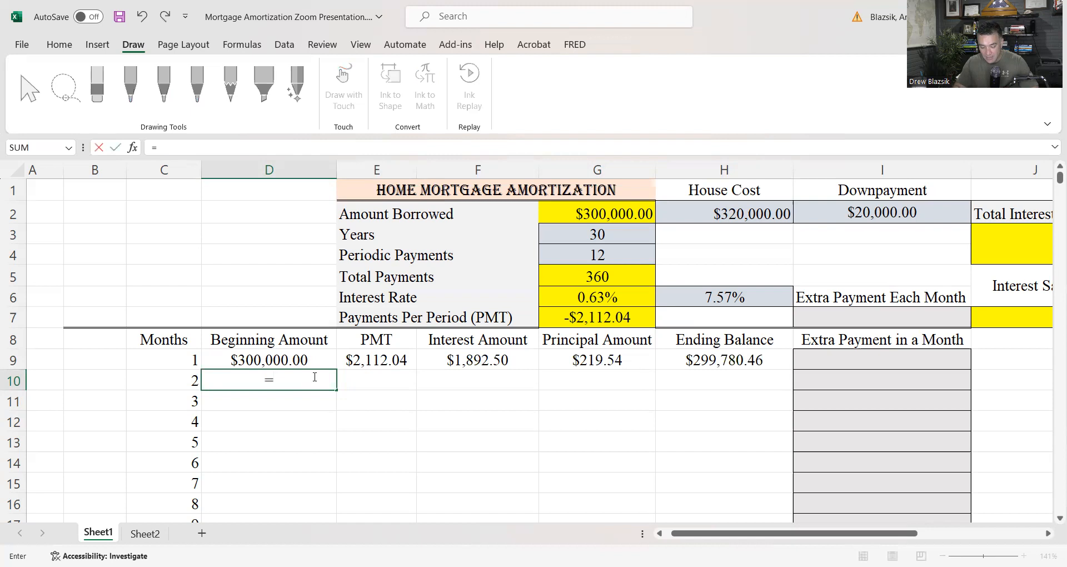
left_click(683, 359)
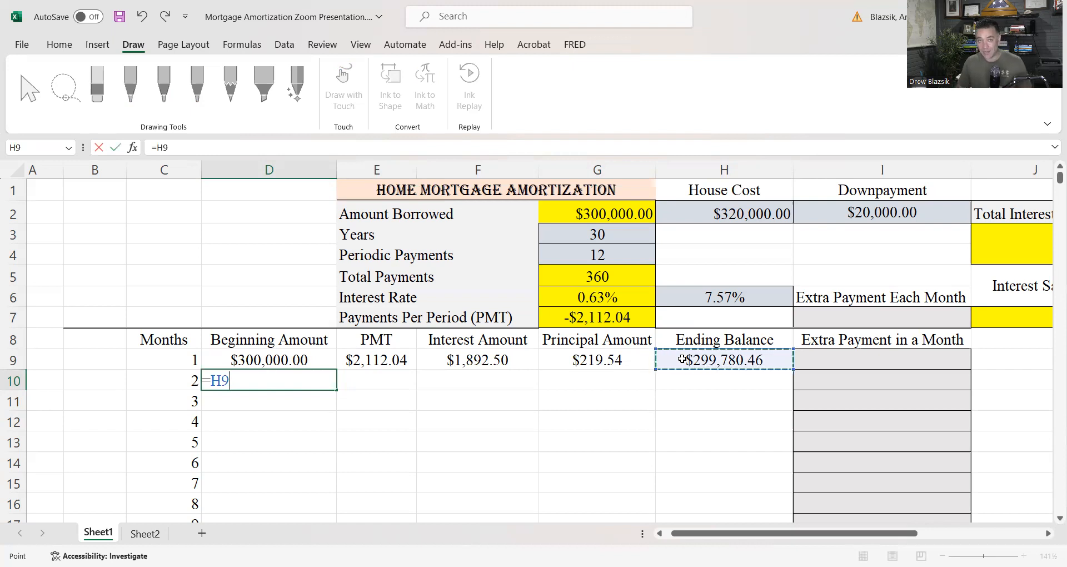
key("Return")
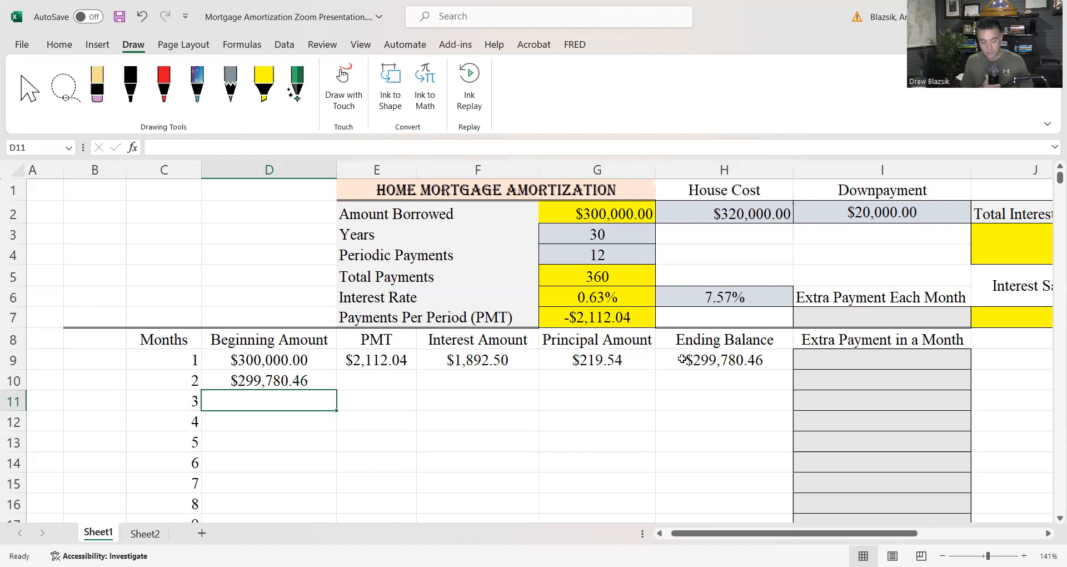
Enter the second month's PMT in E10 as the sign-reversed payment per period with a locked row, =(-1)*G$7
left_click(376, 374)
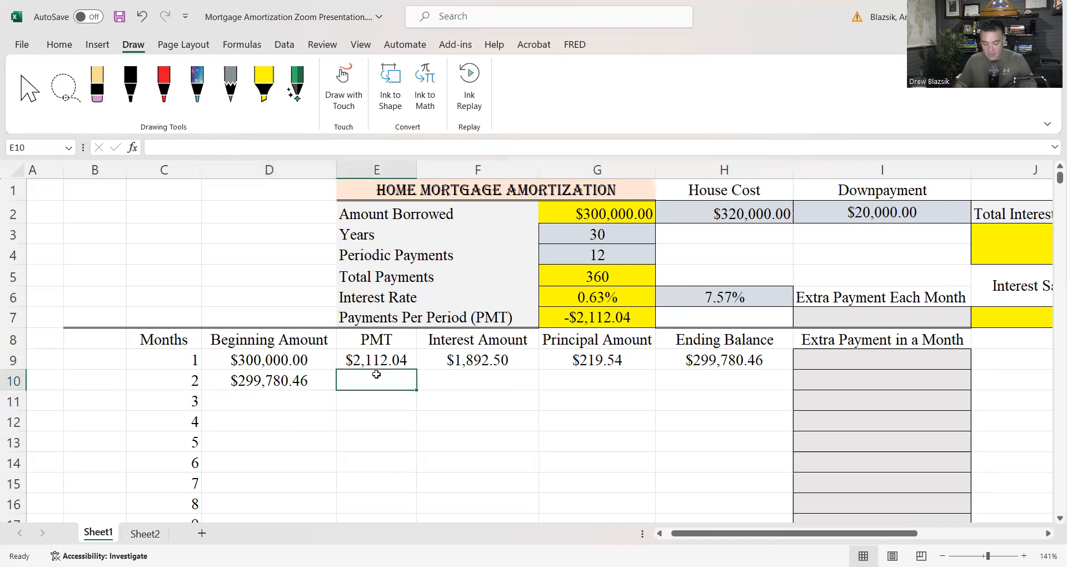
type("=")
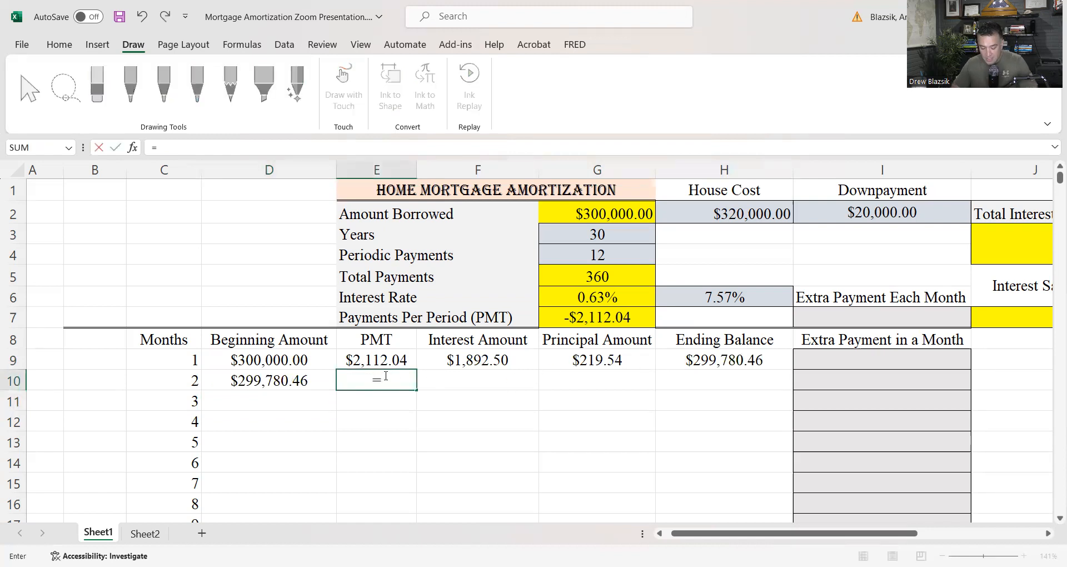
type("(")
type("-1")
type(")*")
key("BackSpace")
type("*")
left_click(594, 323)
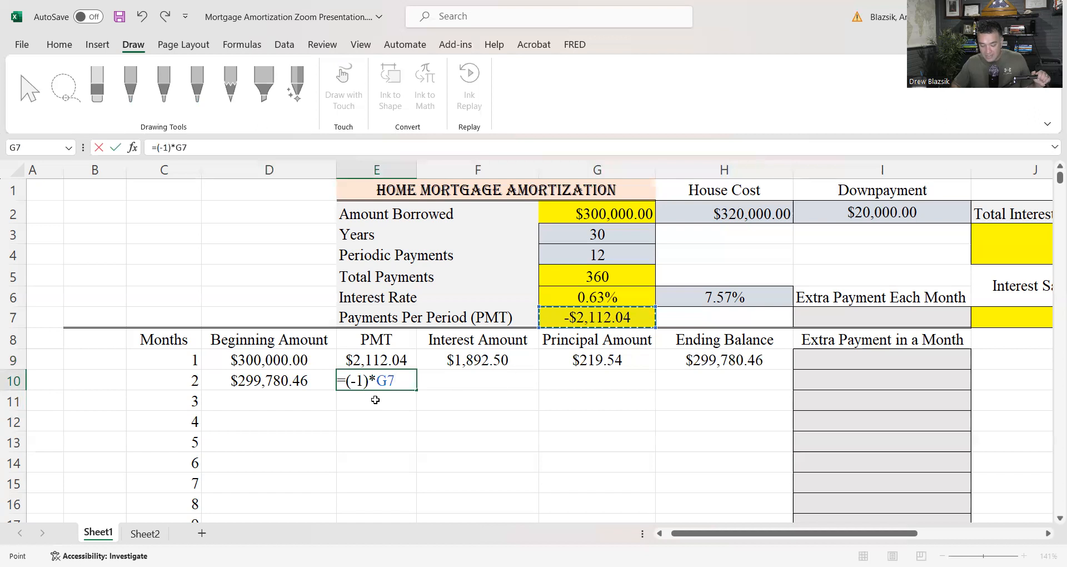
left_click(390, 380)
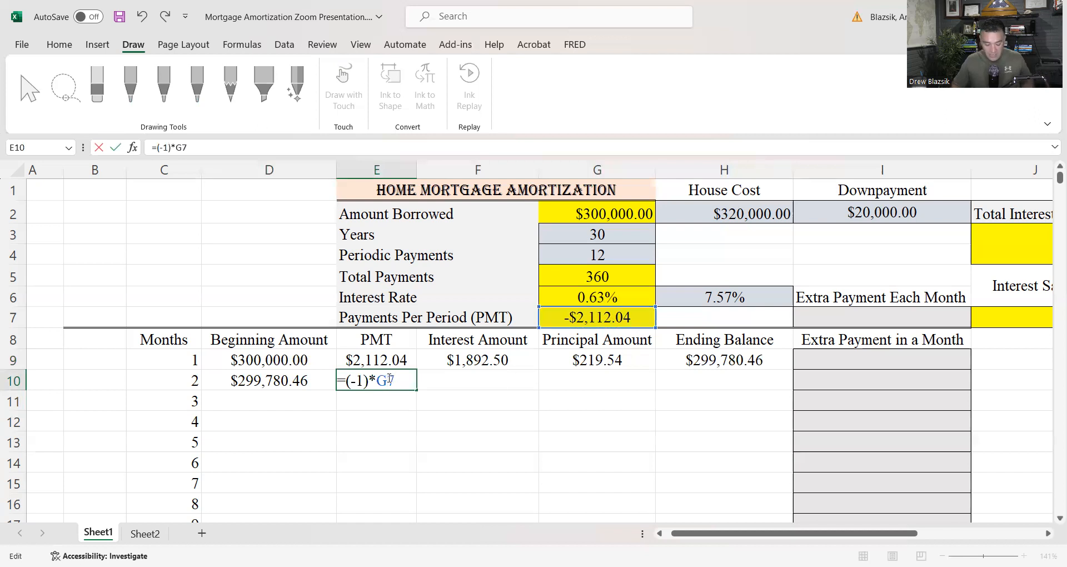
type("$")
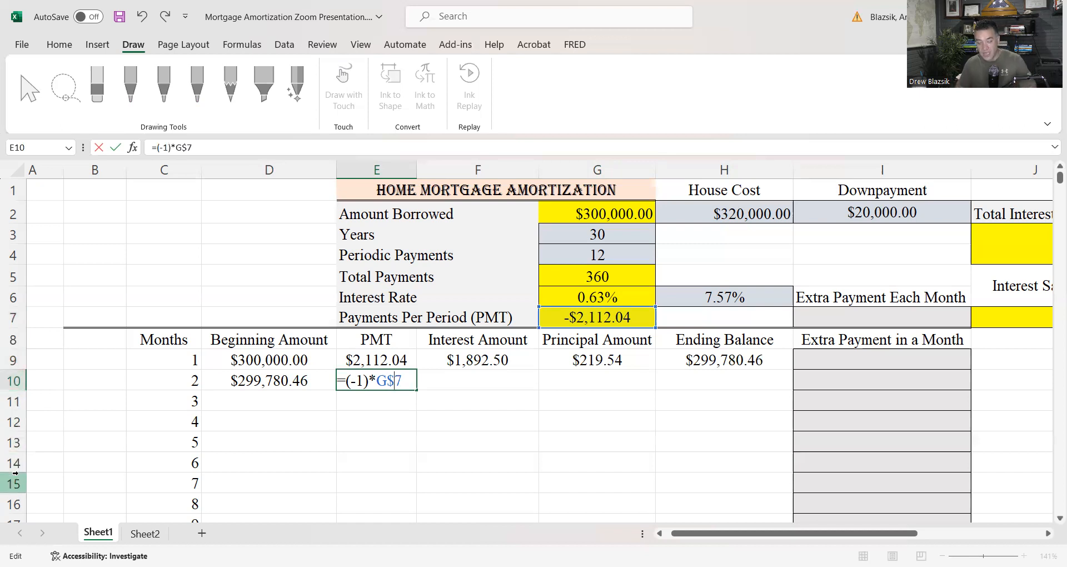
key("Return")
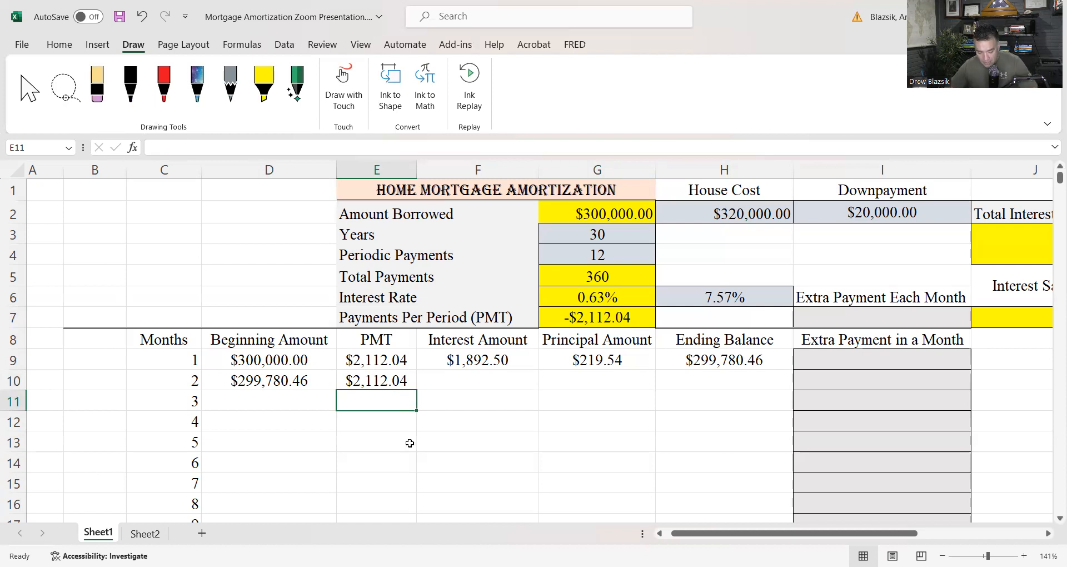
Calculate the second month's Interest Amount in F10 from the row-locked interest rate and that month's Beginning Amount with =G$6*D10
left_click(466, 383)
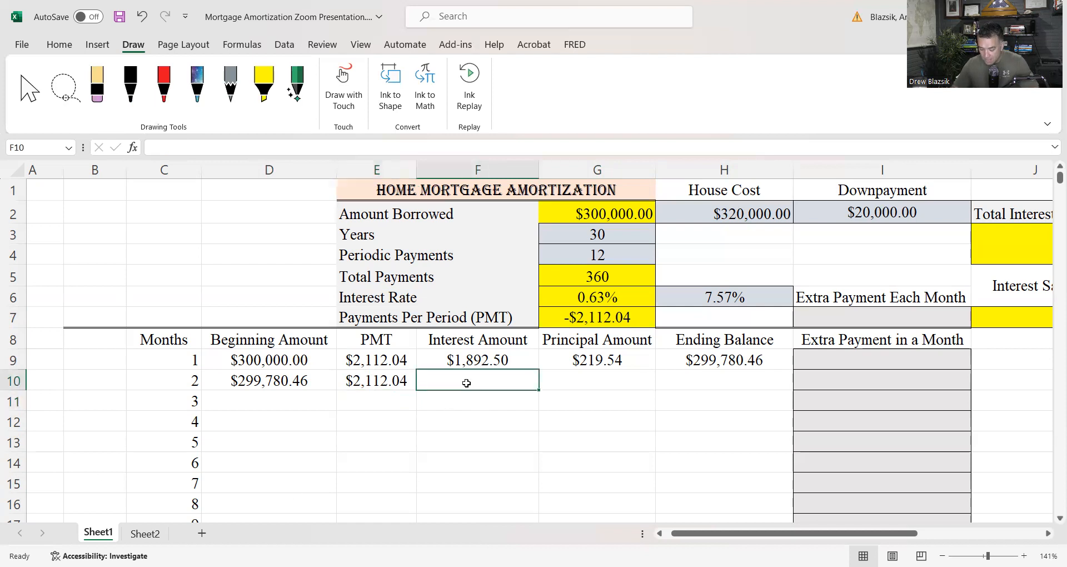
type("=")
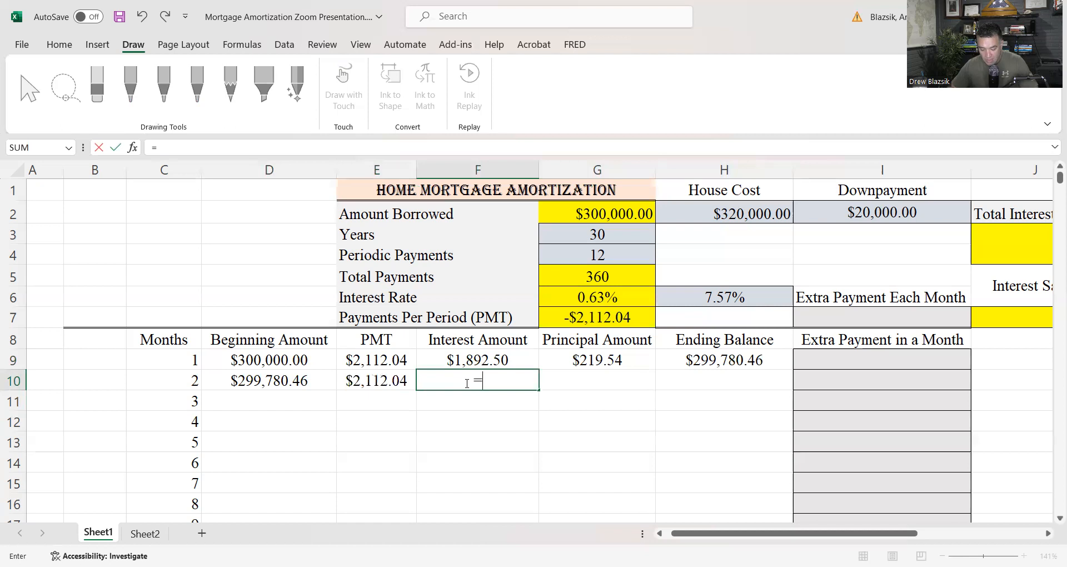
left_click(582, 297)
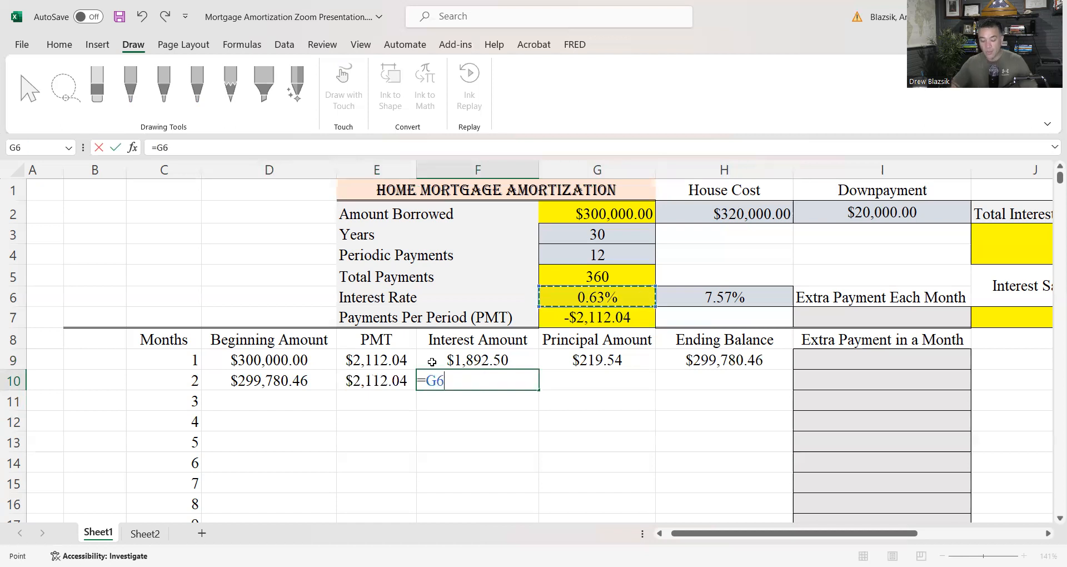
left_click(437, 380)
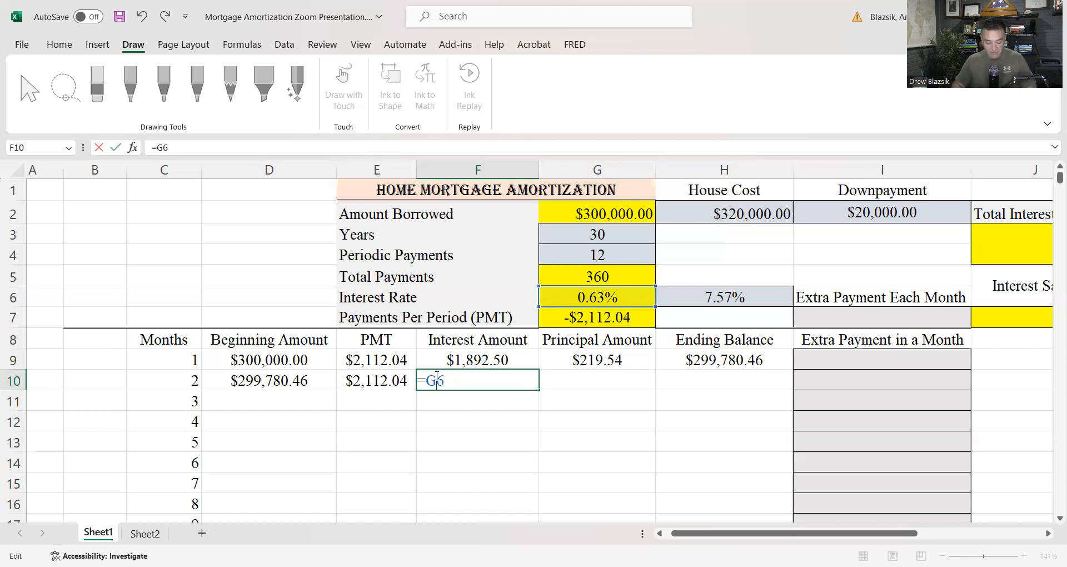
type("$")
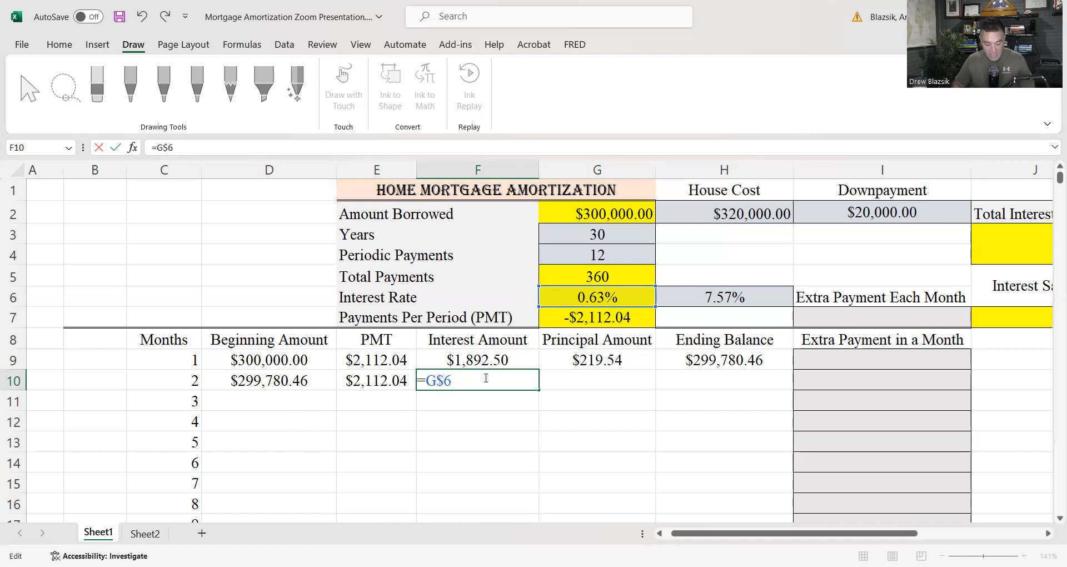
type("*")
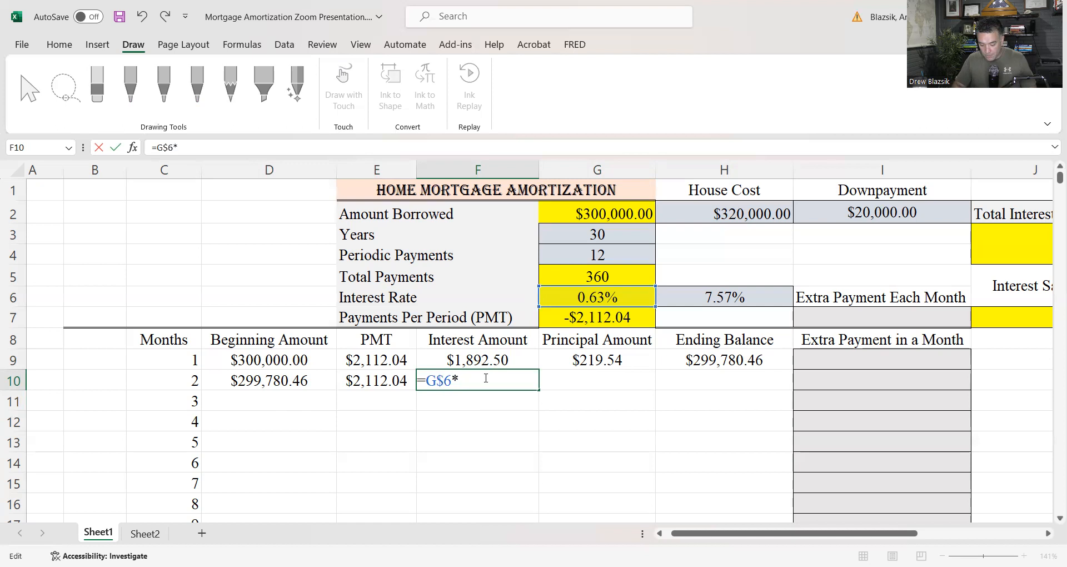
left_click(273, 378)
key("Return")
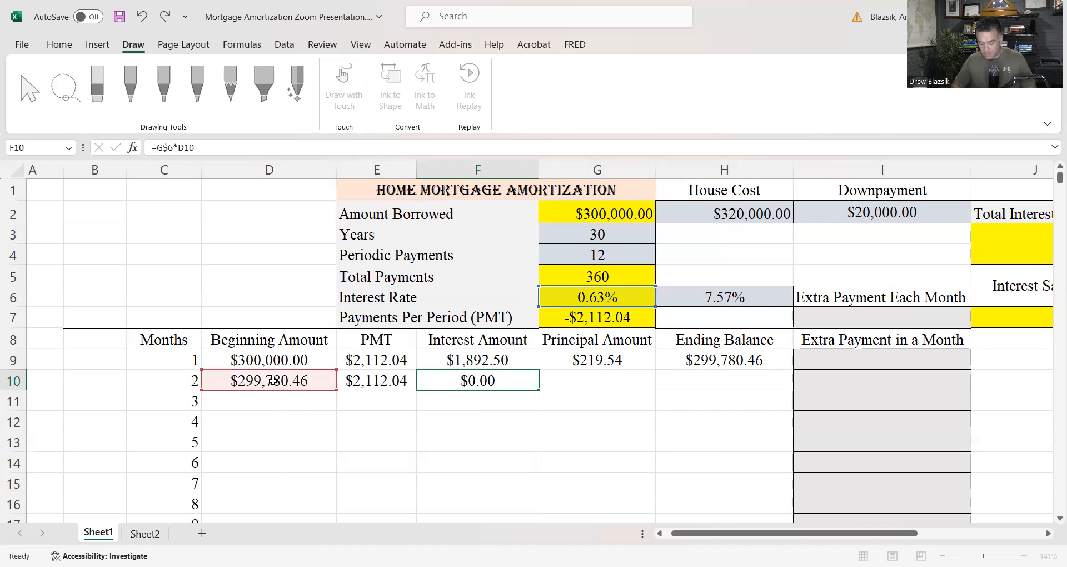
Calculate the second month's Principal Amount in G10 as the PMT minus the Interest Amount with =E10-F10
left_click(571, 378)
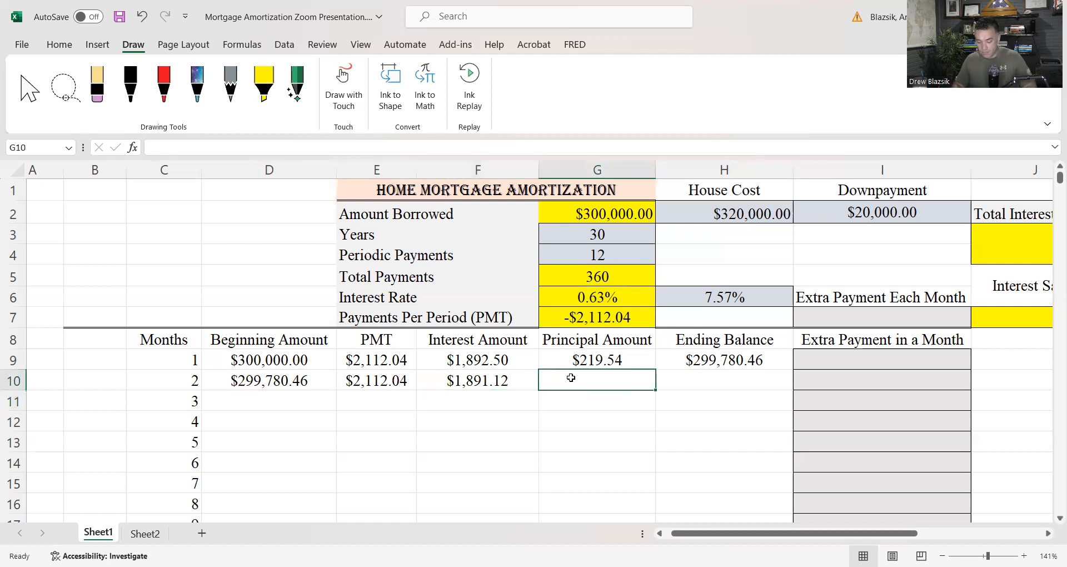
type("=")
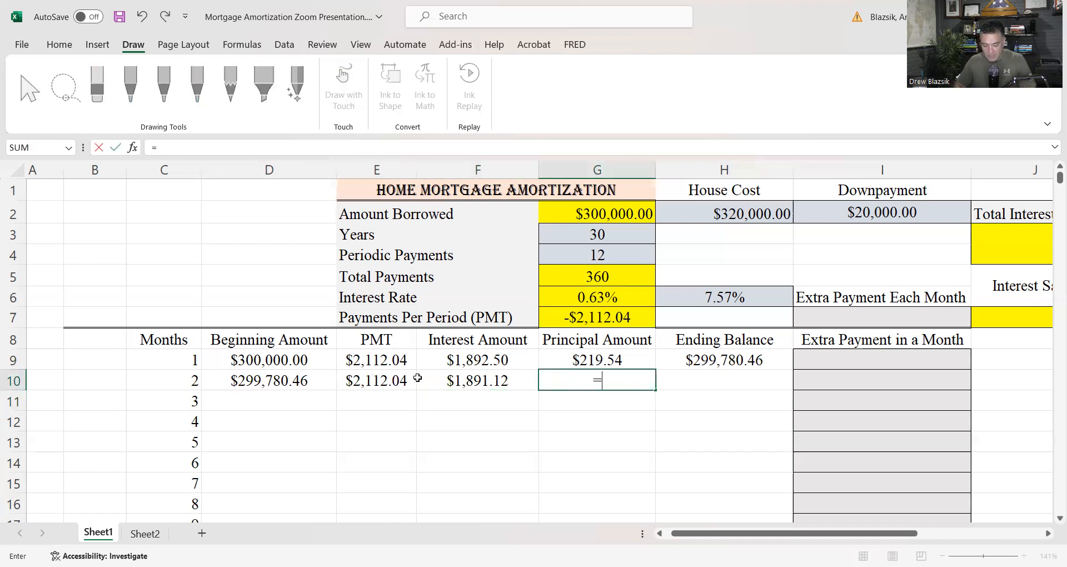
left_click(394, 380)
type("-")
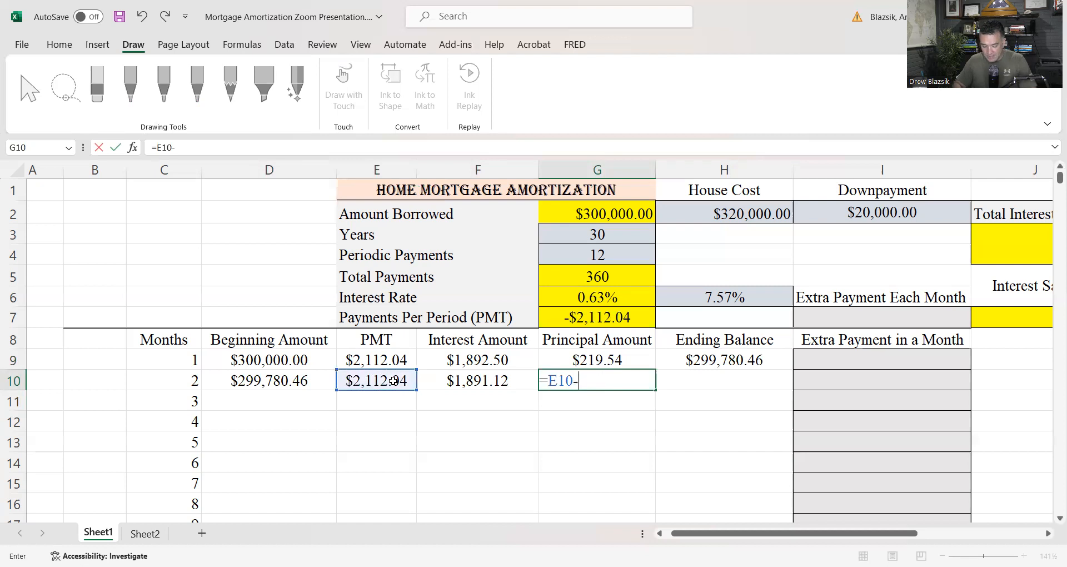
left_click(478, 380)
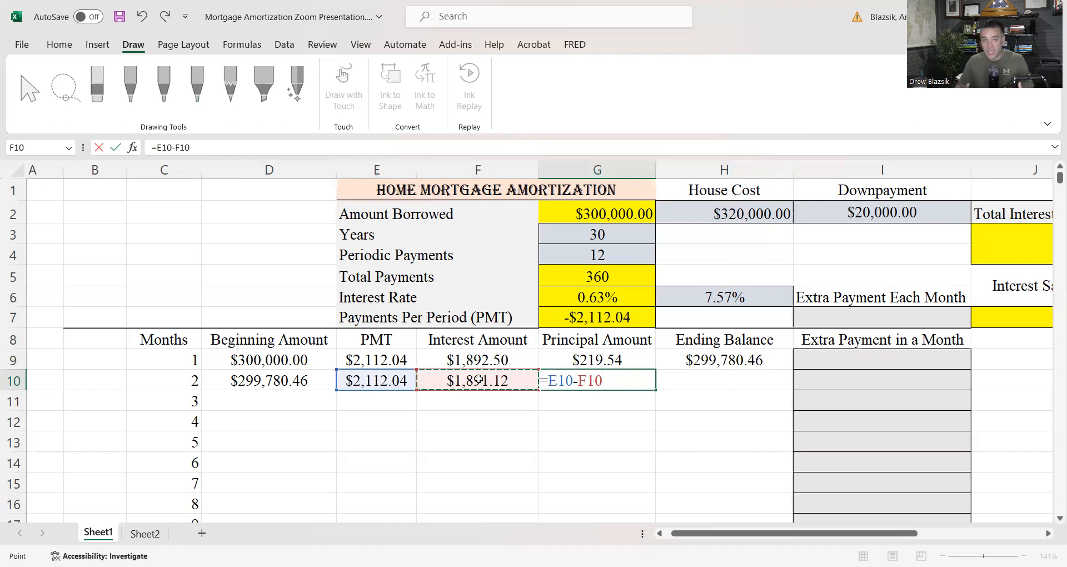
key("Return")
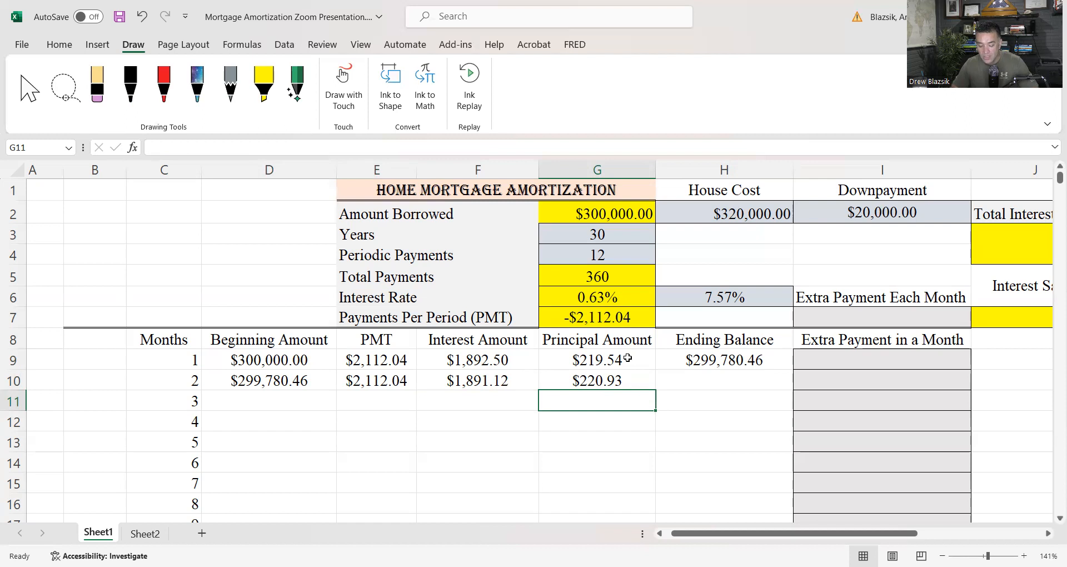
Calculate the second month's Ending Balance in H10 as the Beginning Amount minus the Principal Amount with =D10-G10
left_click(674, 381)
type("=")
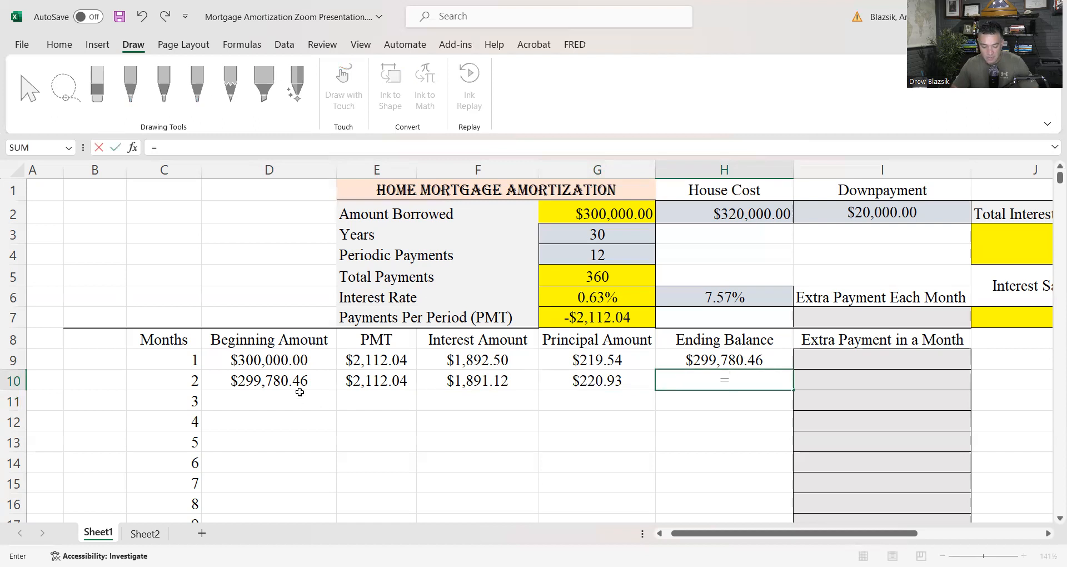
left_click(290, 379)
type("-")
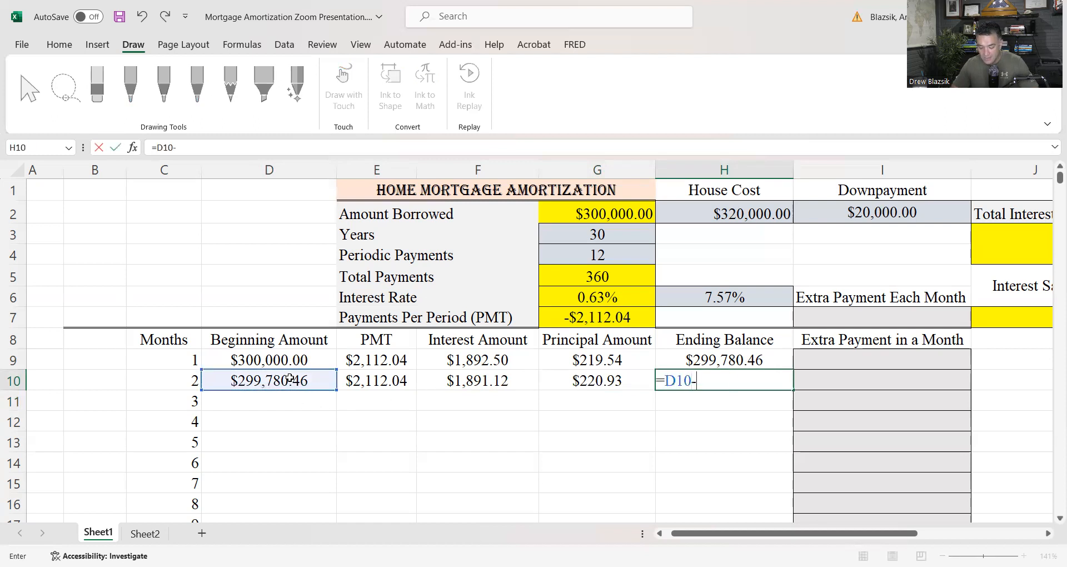
left_click(572, 380)
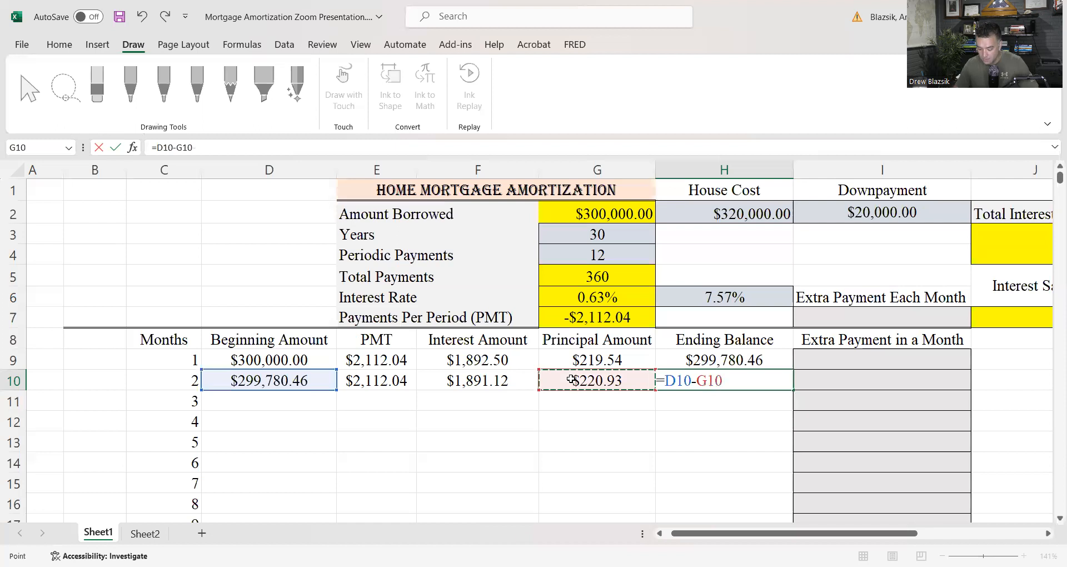
key("Return")
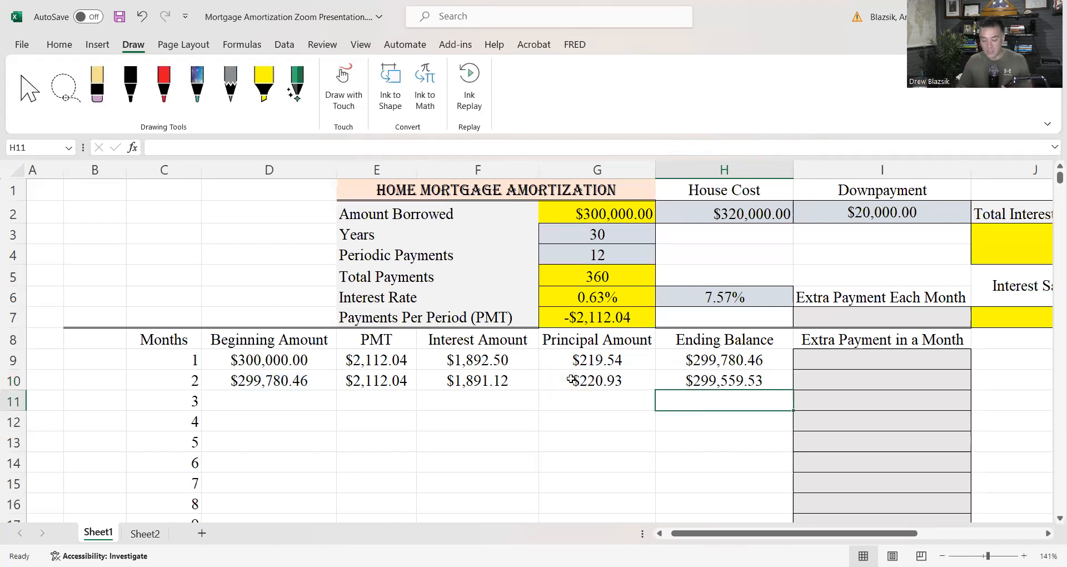
Fill the second month's formulas in D10:H10 down to month 5, and extend D13:H13 down through month 360 in row 368
left_click_drag(315, 379, 689, 380)
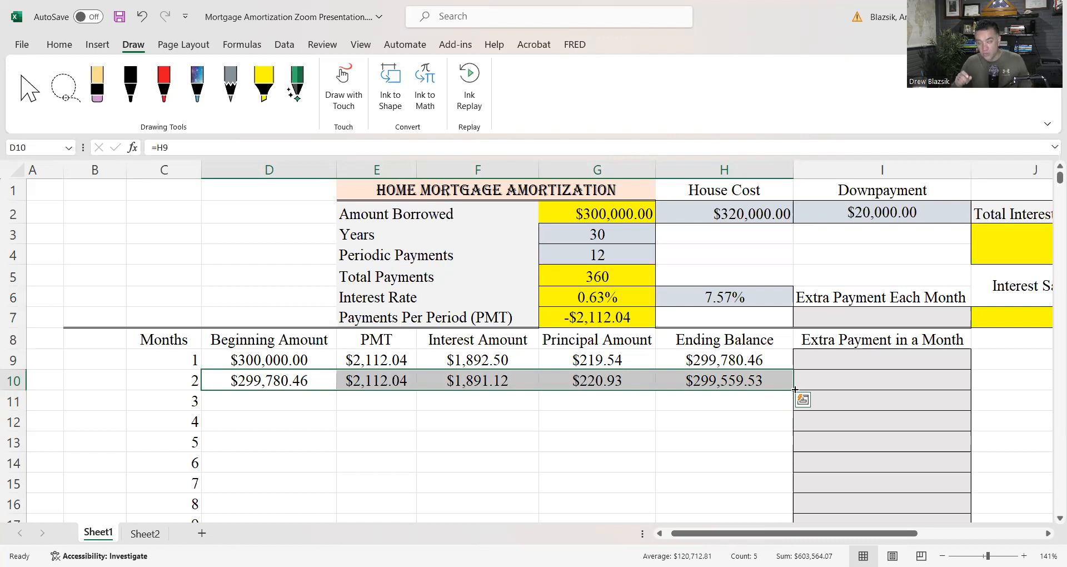
left_click_drag(795, 390, 800, 444)
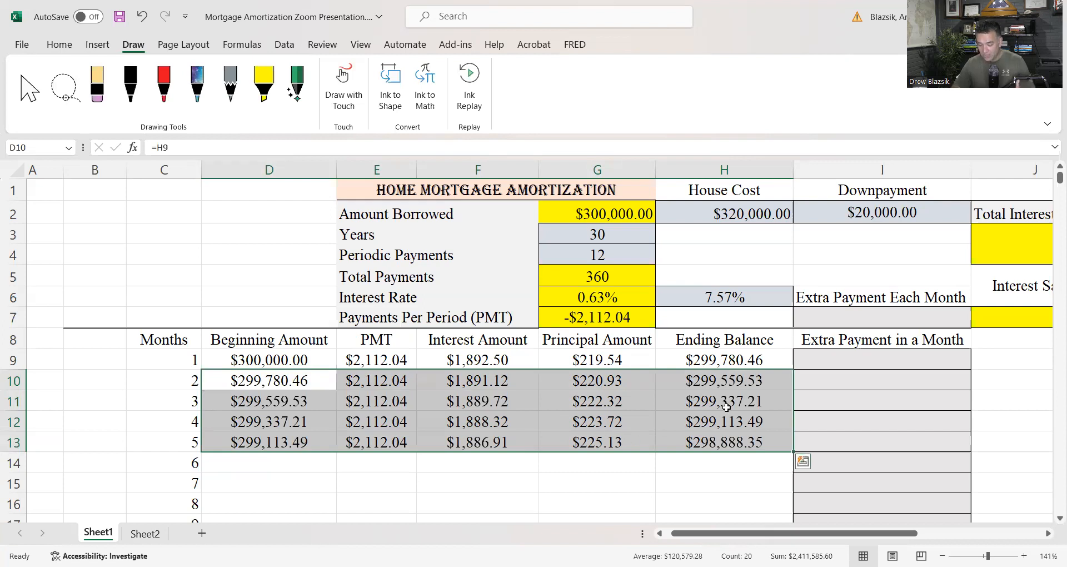
left_click(727, 408)
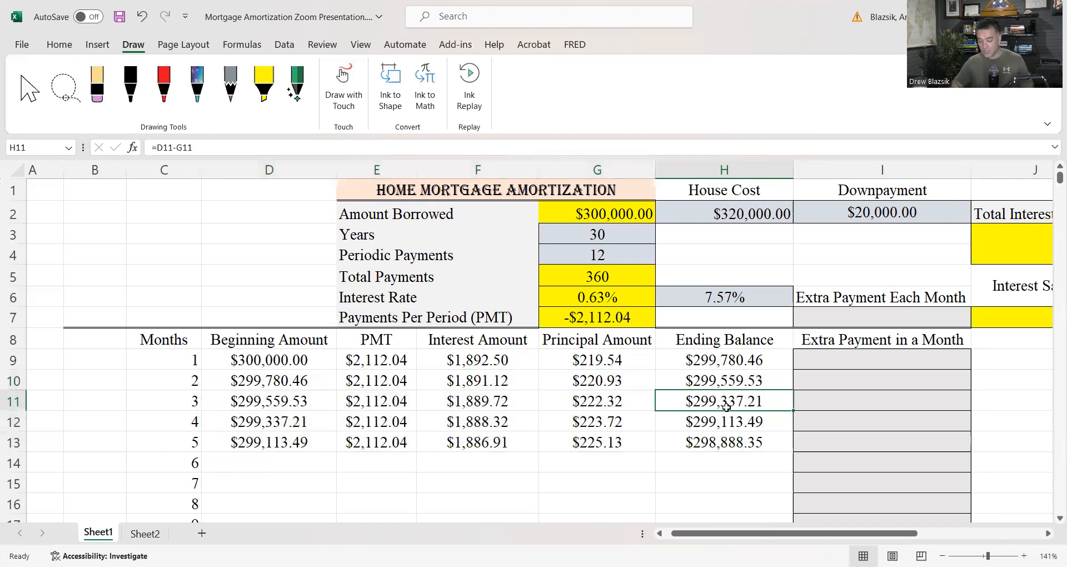
left_click(301, 427)
left_click_drag(300, 440, 723, 443)
left_click_drag(794, 453, 765, 481)
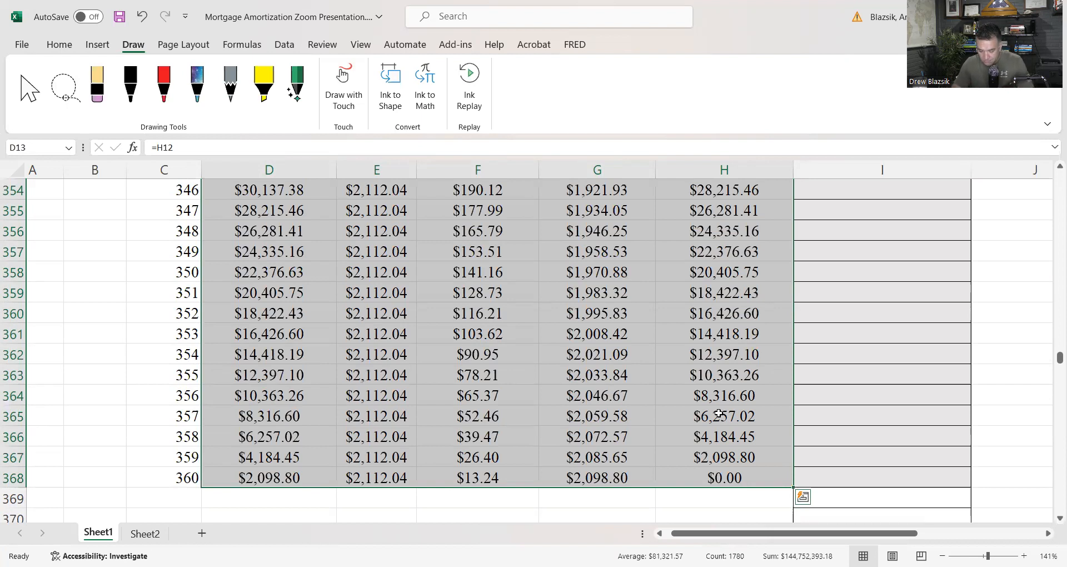
Examine the filled schedule from the final months' ending balances back up to the first month
scroll(719, 413, "down", 2)
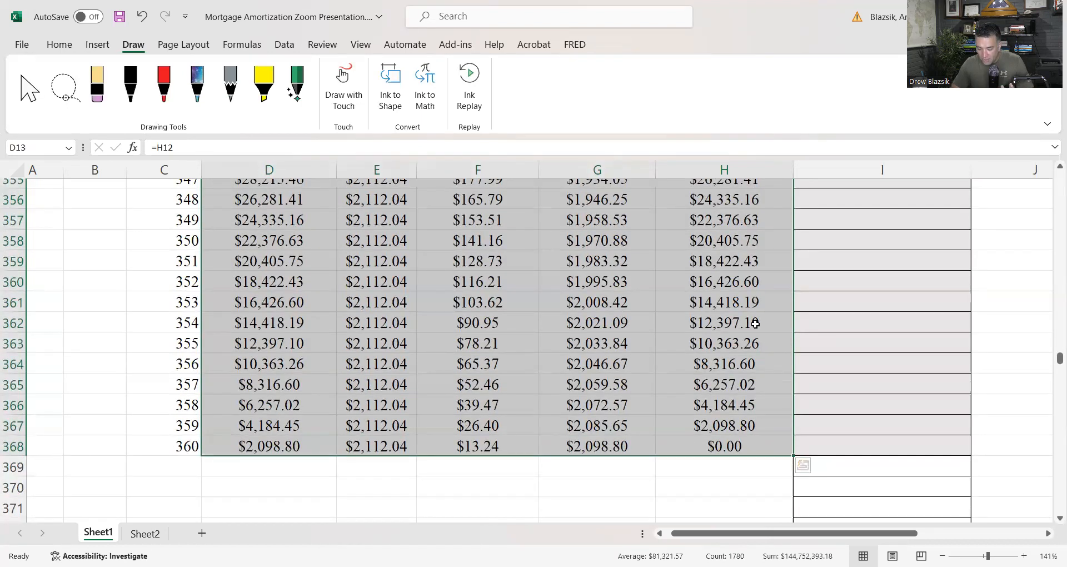
scroll(756, 323, "up", 1)
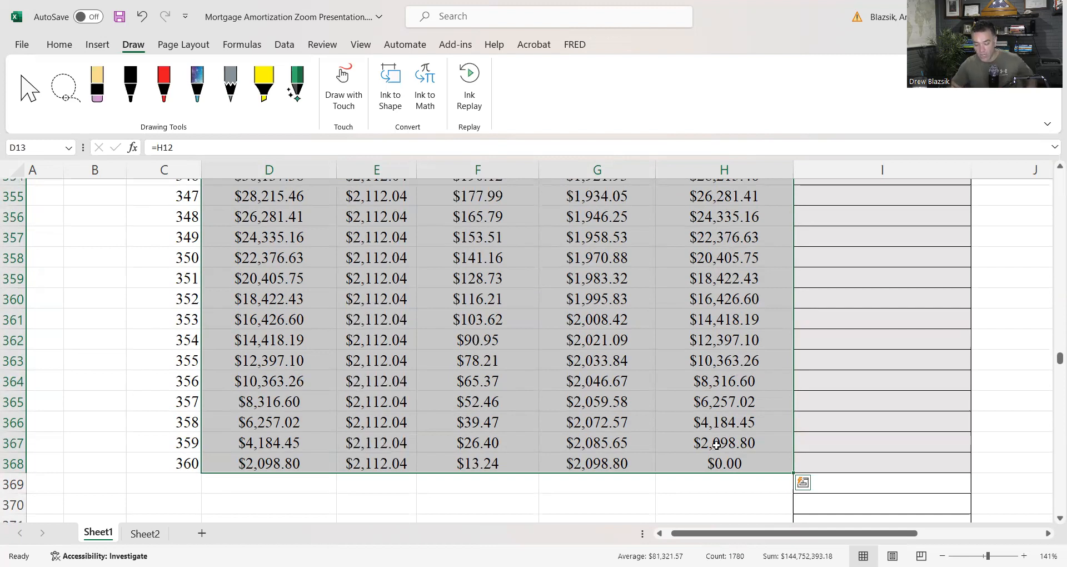
left_click(590, 360)
scroll(590, 360, "up", 3)
scroll(590, 360, "up", 20)
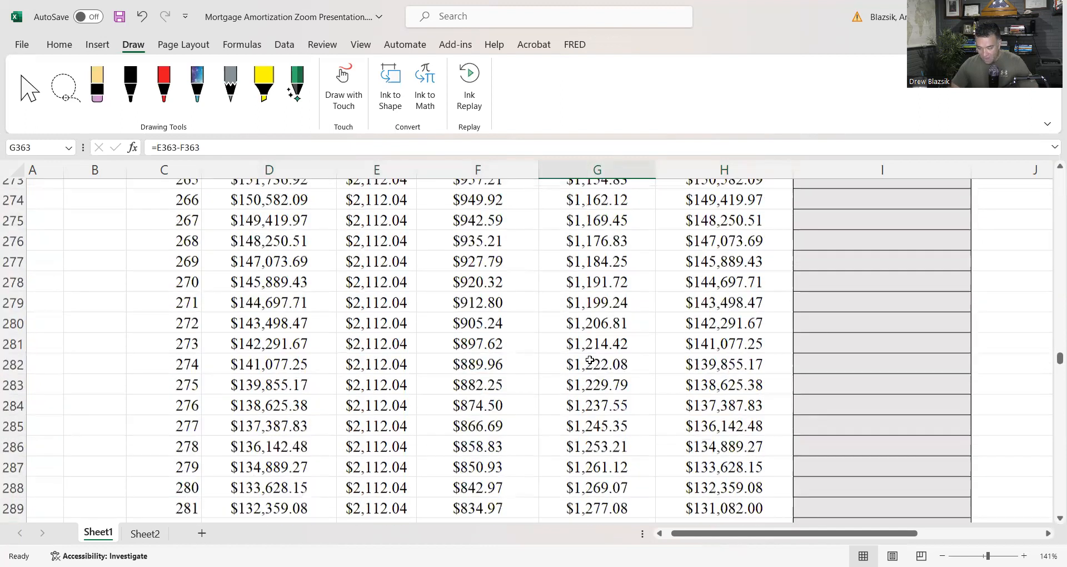
scroll(589, 360, "up", 20)
scroll(590, 361, "up", 20)
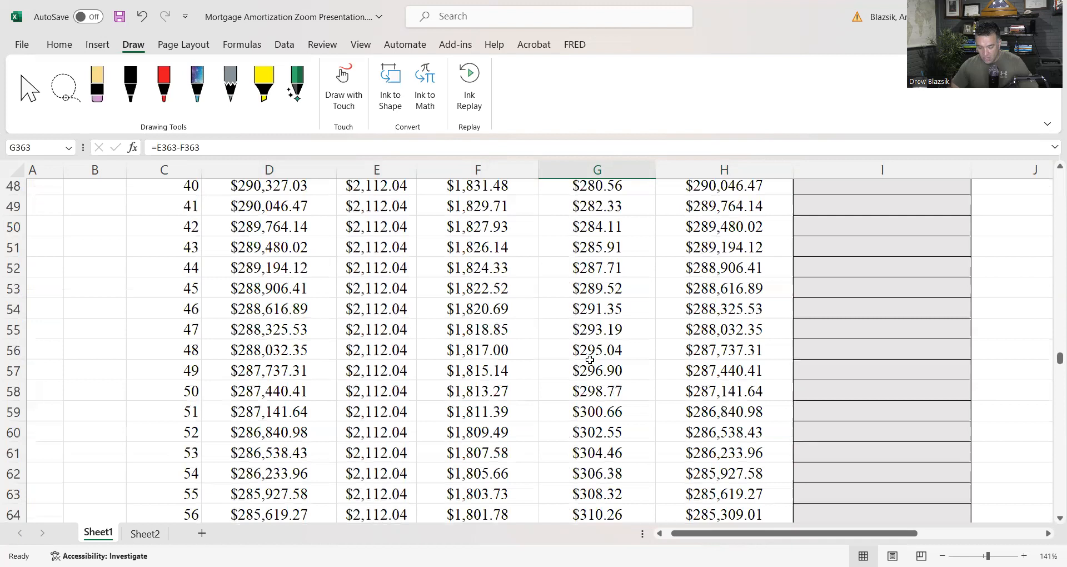
scroll(590, 361, "up", 16)
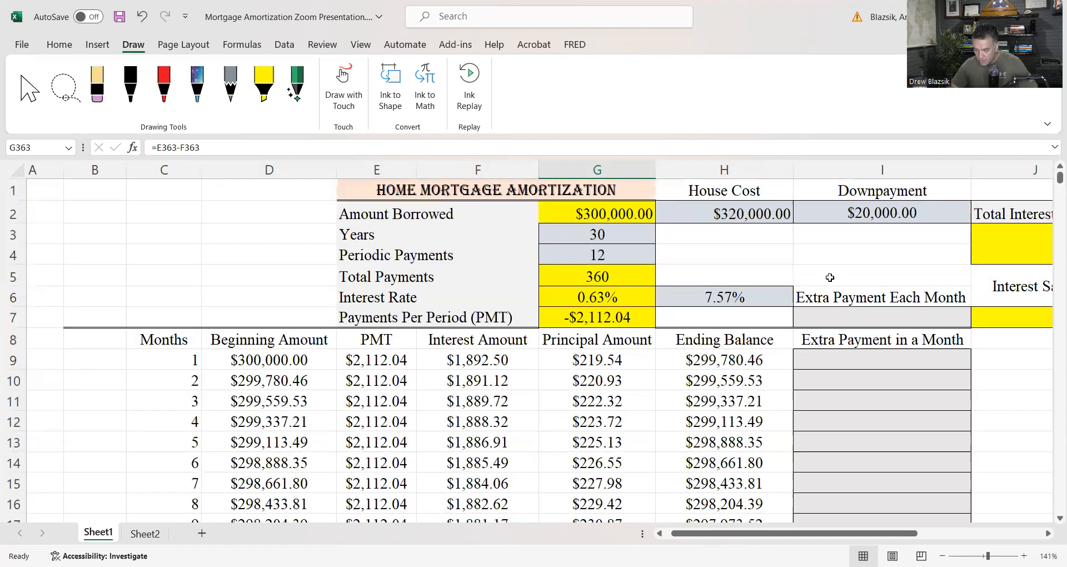
Calculate Total Interest Paid in J3 by summing the Interest Amount column for all 360 months with =SUM(F9:F368)
scroll(830, 277, "right", 2)
scroll(868, 240, "right", 1)
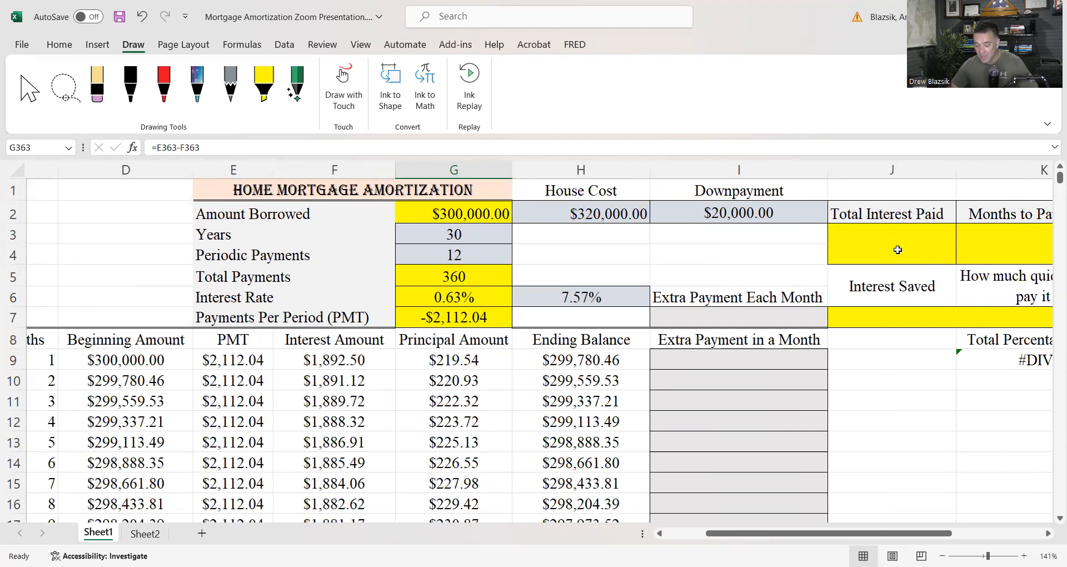
left_click(897, 250)
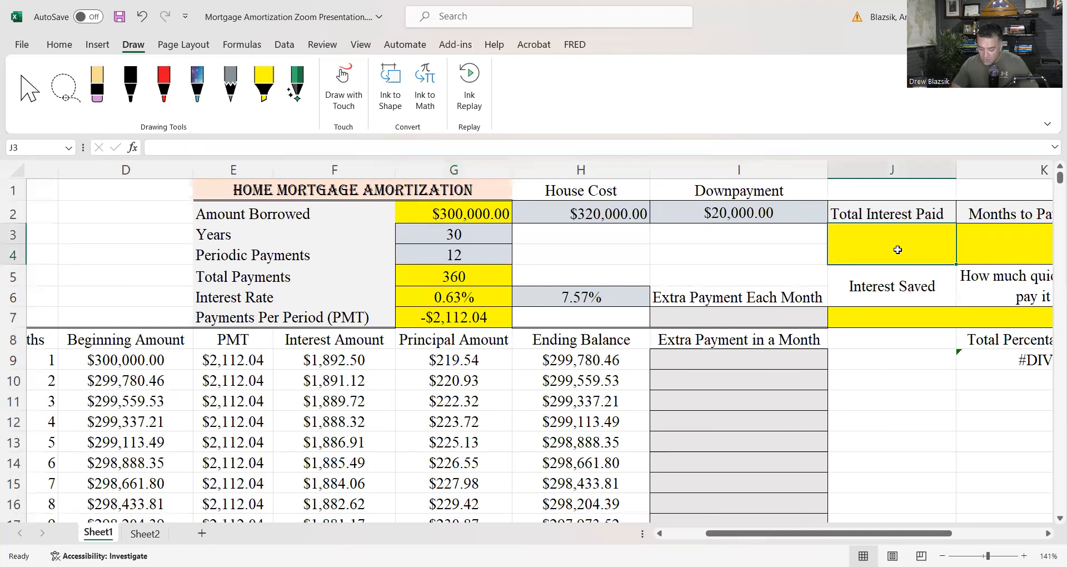
type("=")
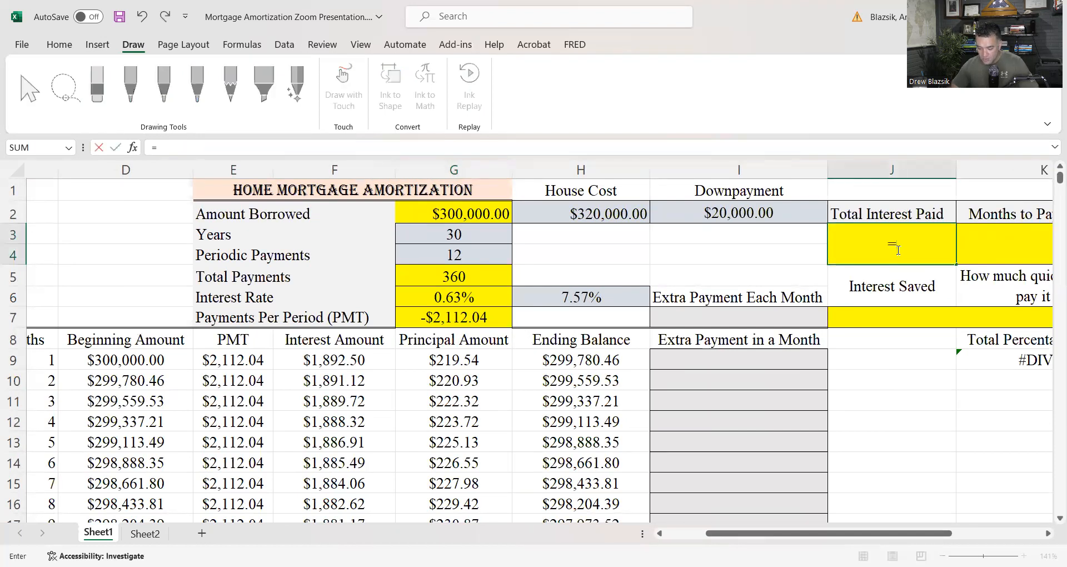
type("sum")
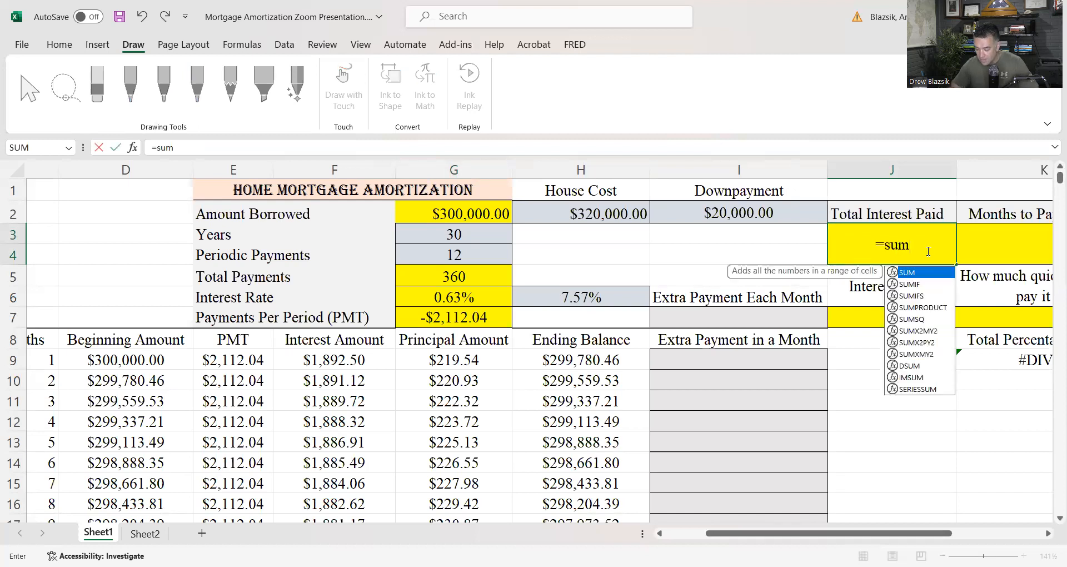
double_click(918, 271)
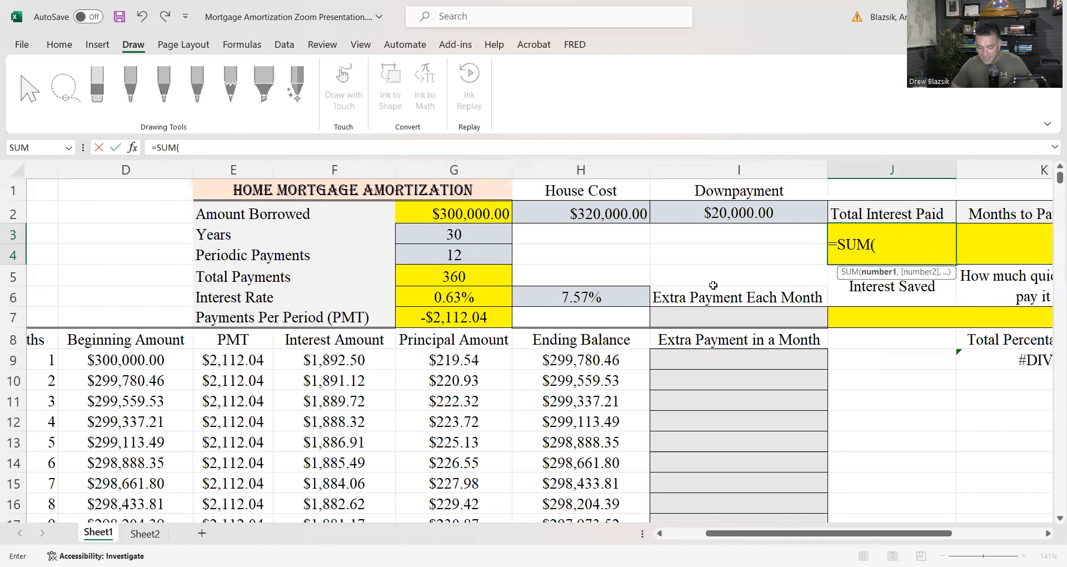
left_click(345, 362)
left_click_drag(334, 359, 345, 478)
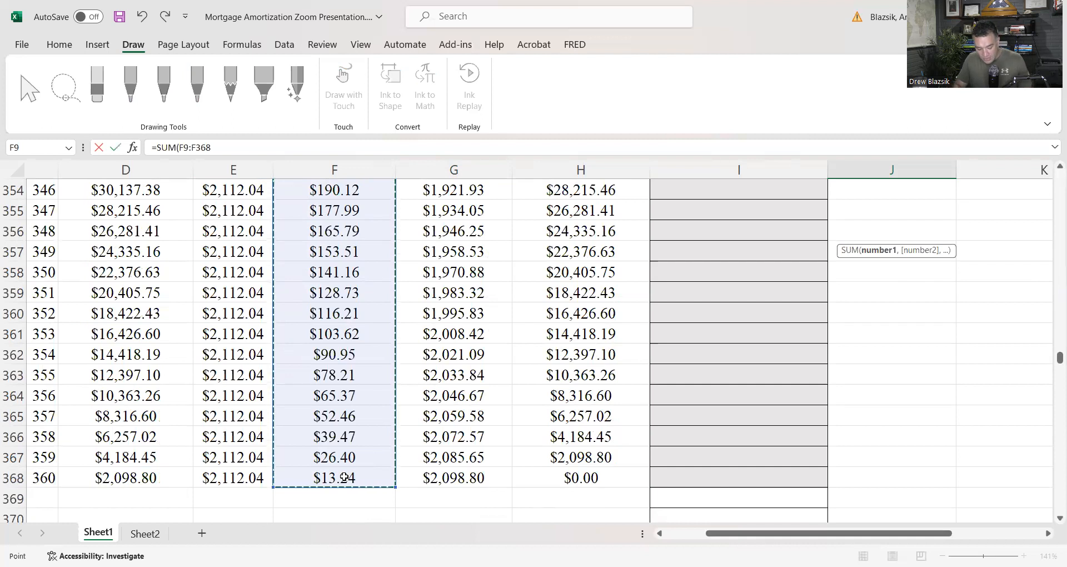
key("Return")
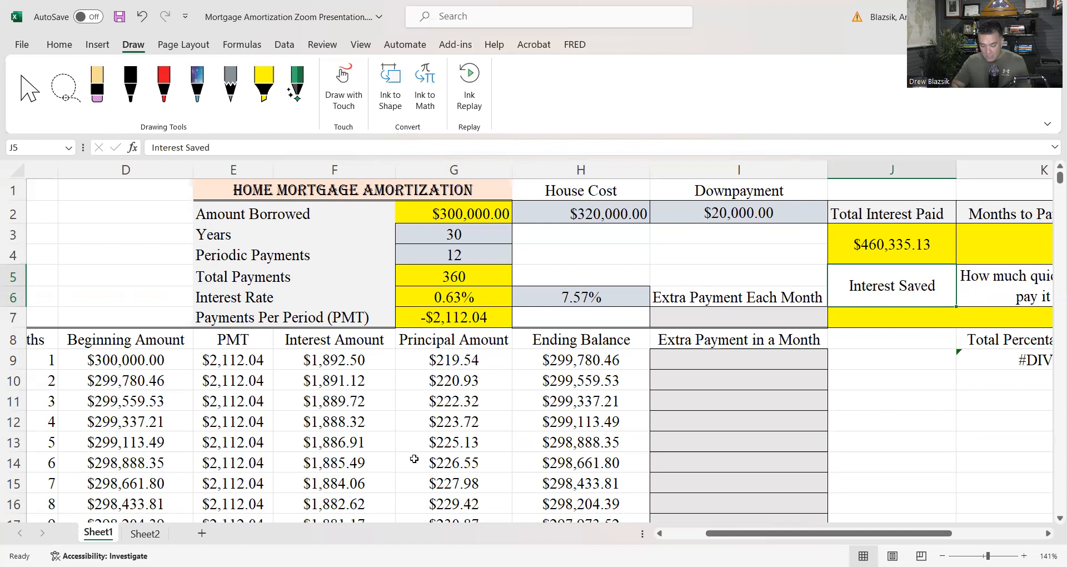
scroll(471, 442, "left", 3)
scroll(470, 442, "left", 1)
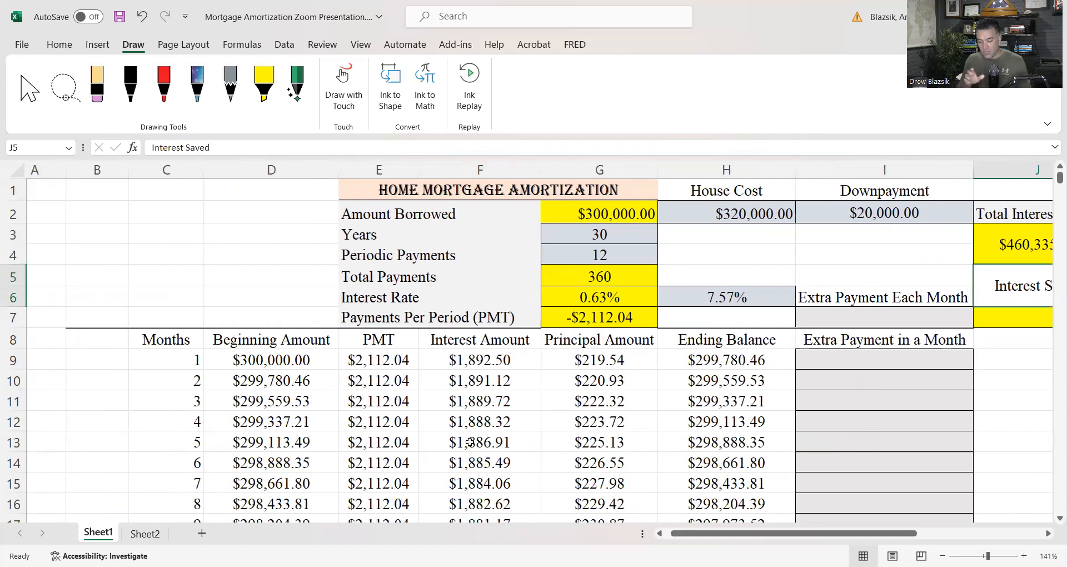
scroll(733, 439, "right", 4)
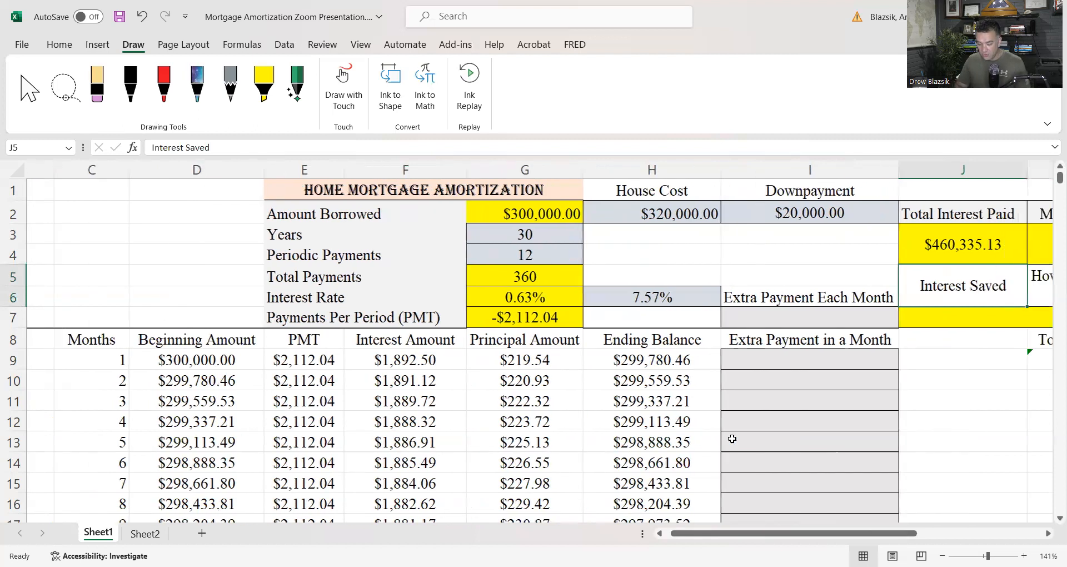
scroll(732, 439, "right", 1)
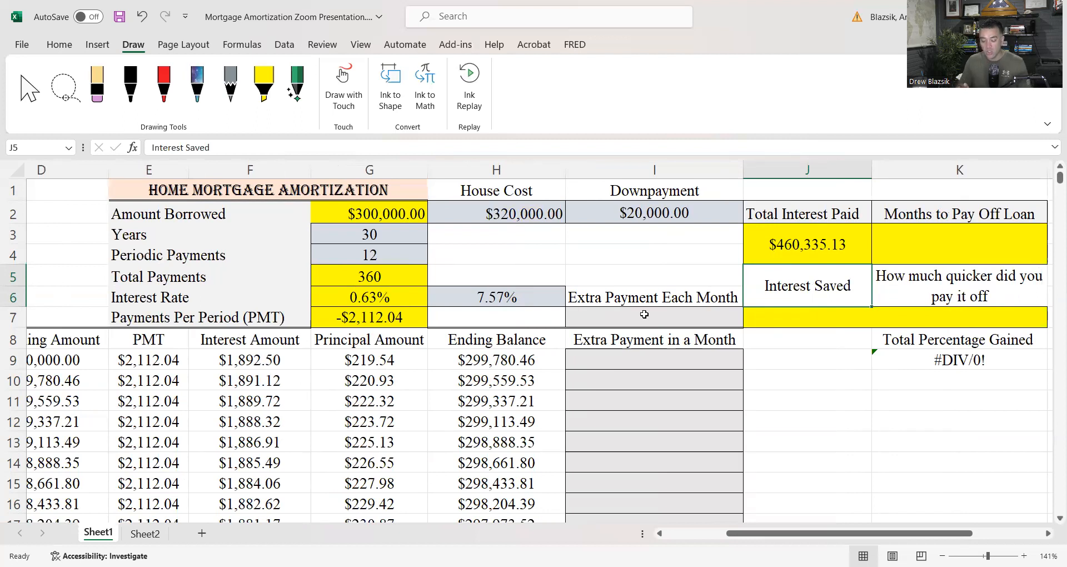
Enter an extra payment of 100 for month 6 in I14 of the Extra Payment in a Month column and reselect that cell
left_click(644, 315)
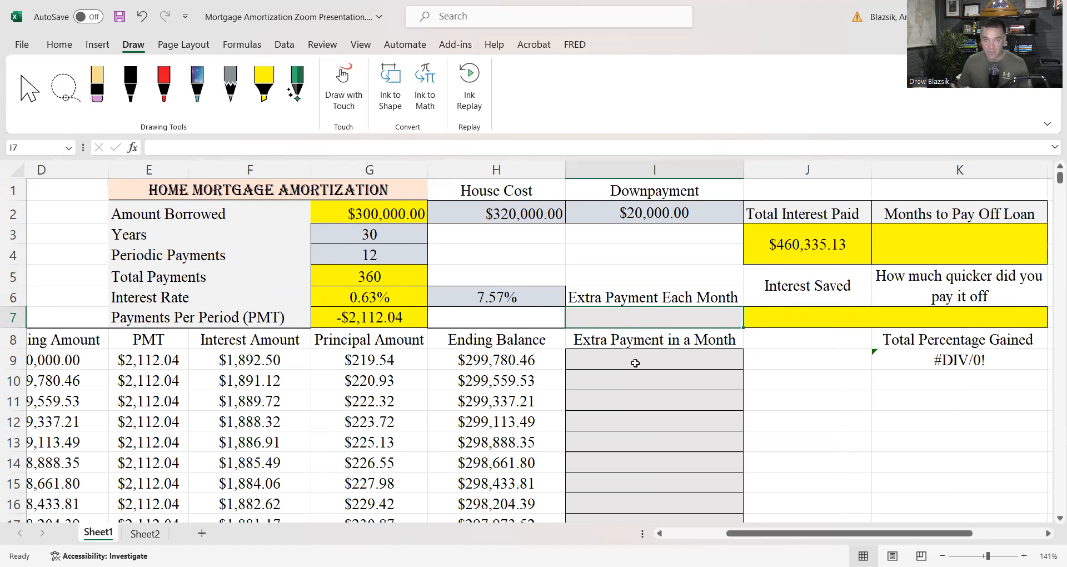
scroll(635, 363, "down", 1)
left_click(618, 420)
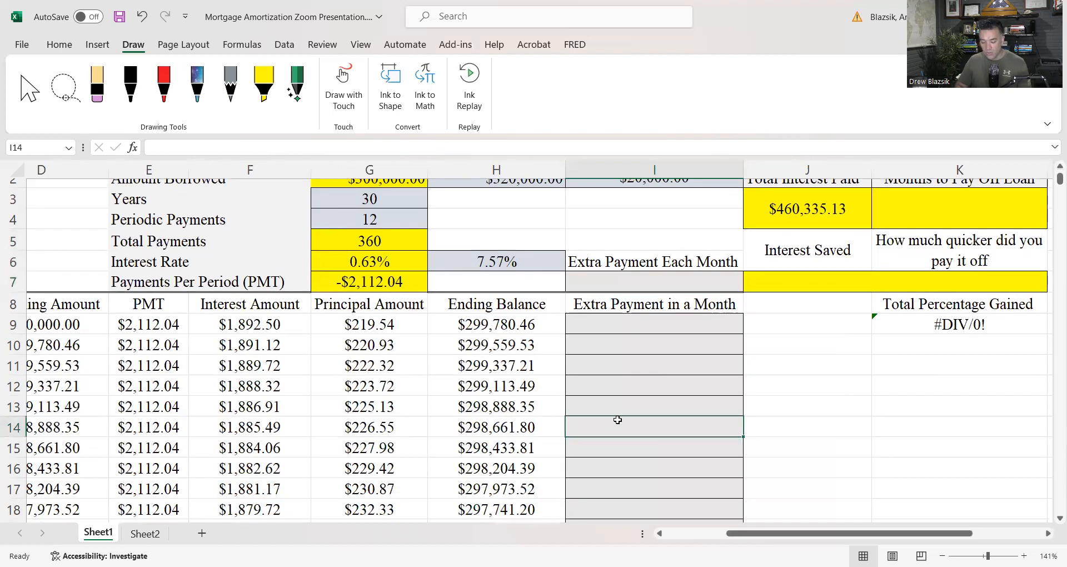
type("100")
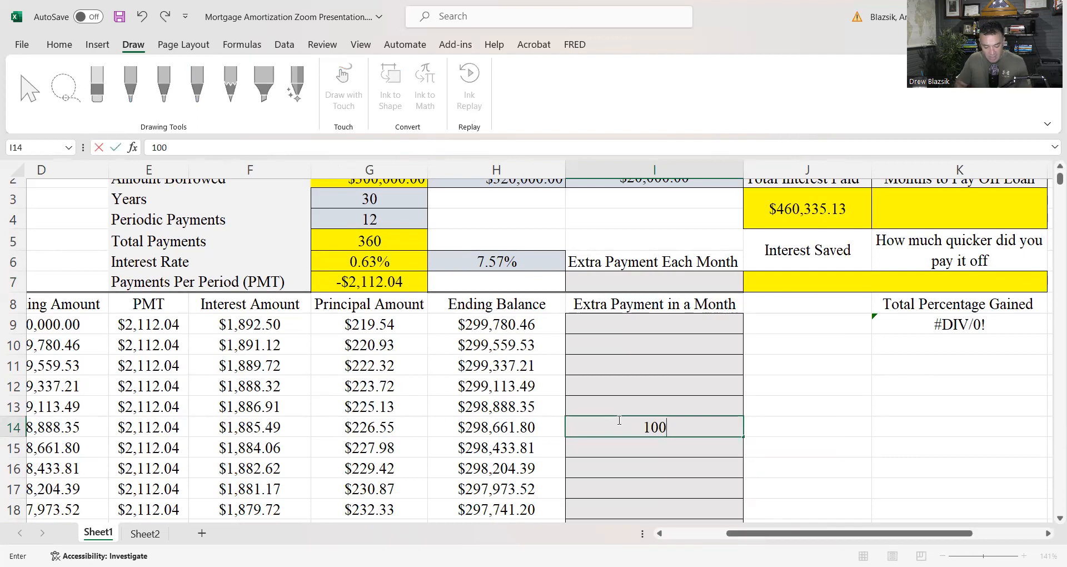
key("Return")
scroll(525, 428, "left", 2)
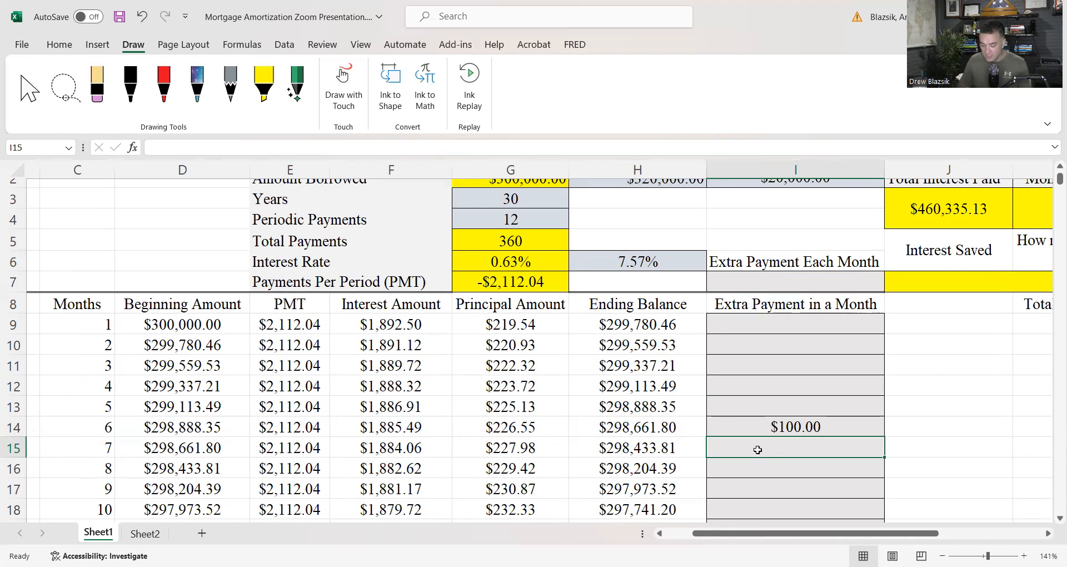
left_click(788, 426)
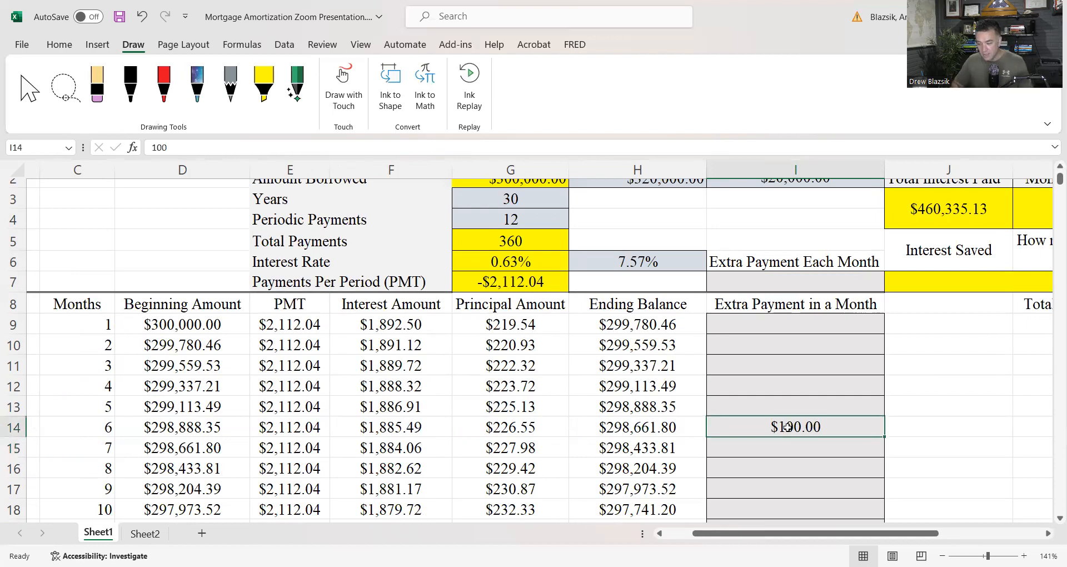